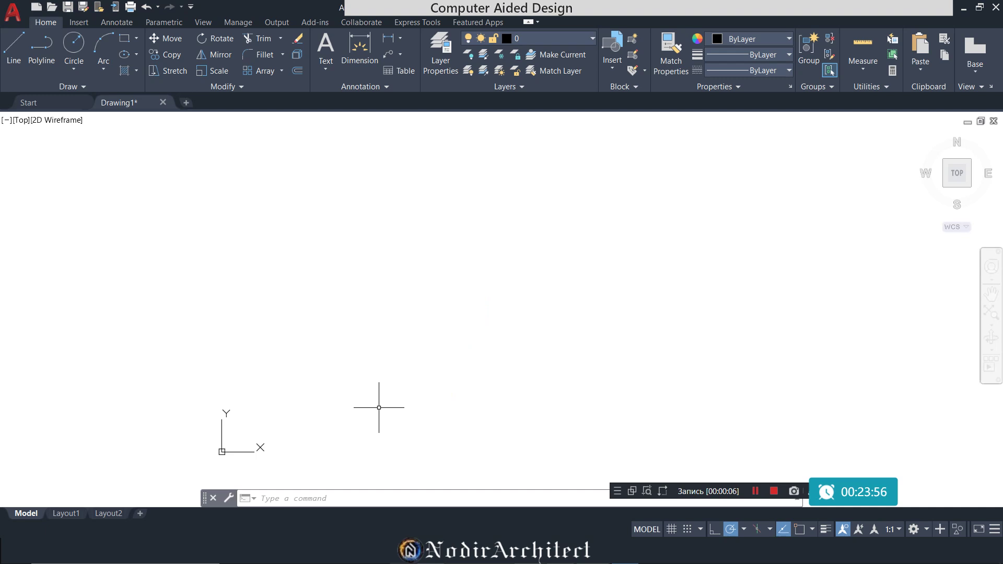
# Start the floor-plan polyline with segments of 4000, 4000, 2500 and 4000
pyautogui.moveTo(355, 412); pyautogui.dragTo(402, 344, button='middle')
pyautogui.write('pl')
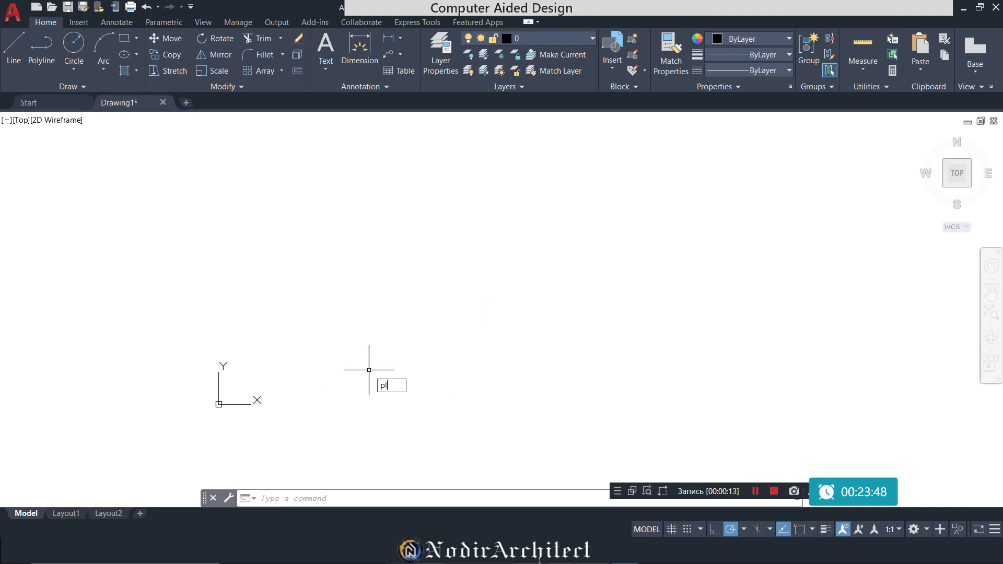
pyautogui.press('Return')
pyautogui.click(323, 396)
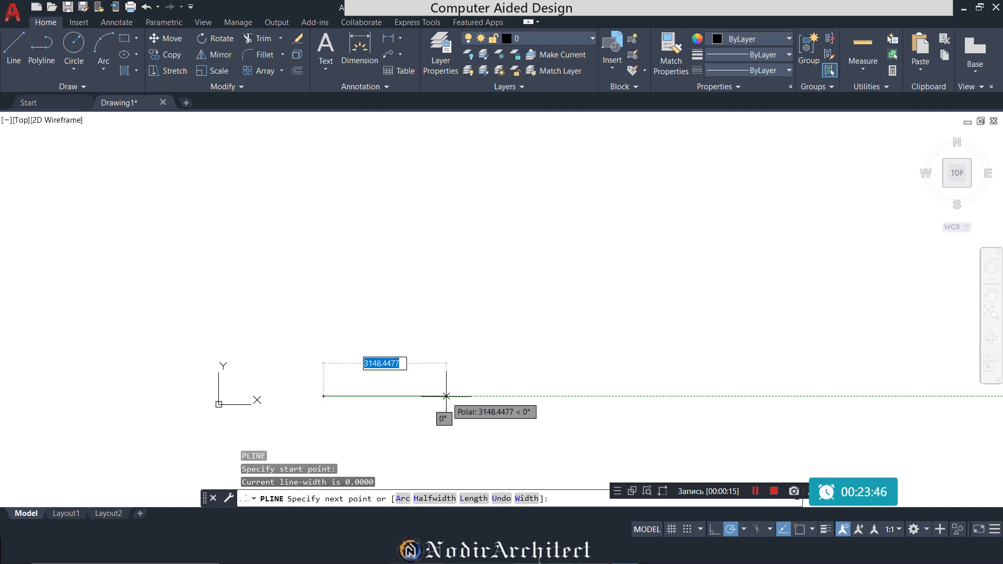
pyautogui.write('4000')
pyautogui.press('Return')
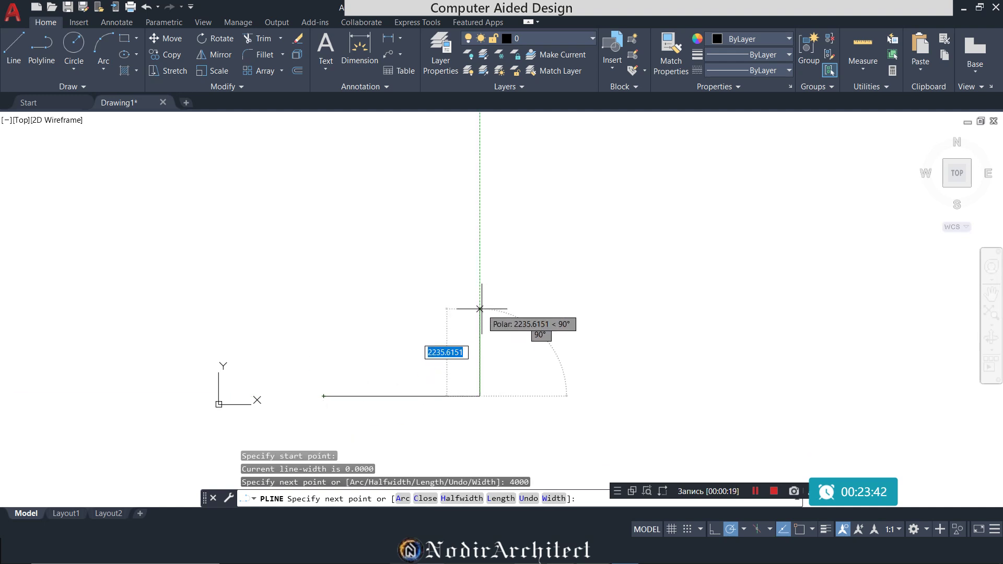
pyautogui.write('4000')
pyautogui.press('Return')
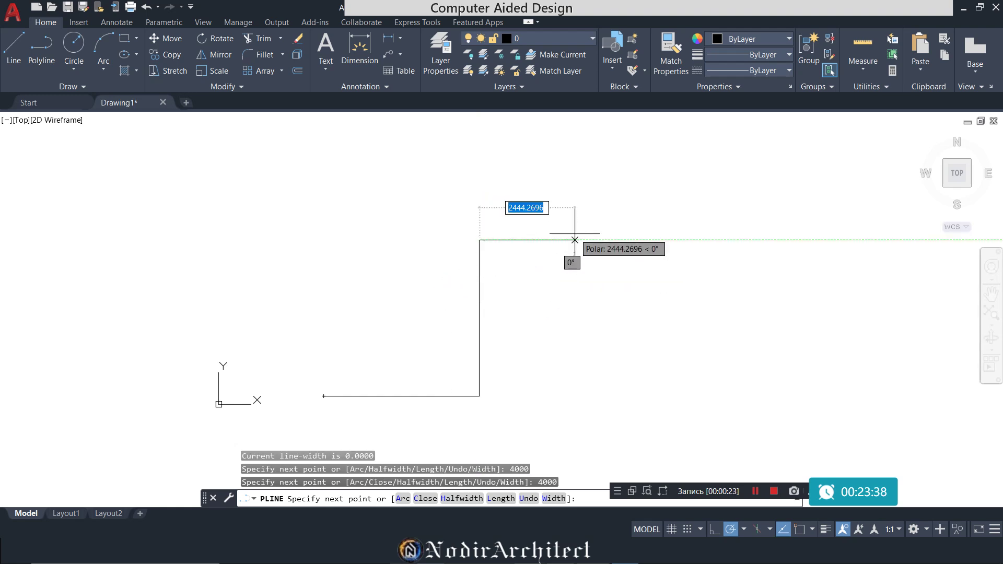
pyautogui.write('2500')
pyautogui.press('Return')
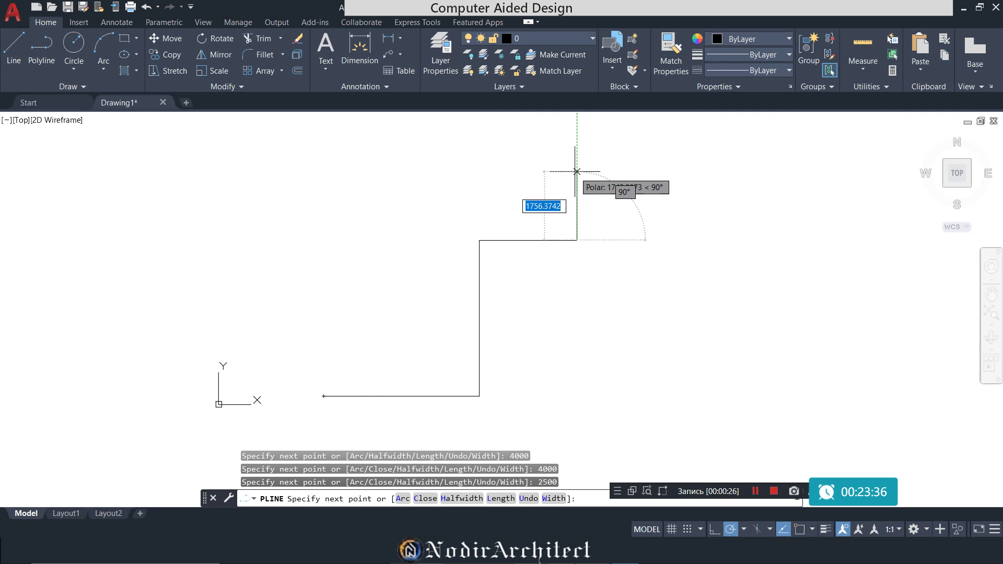
pyautogui.write('400')
pyautogui.press('Return')
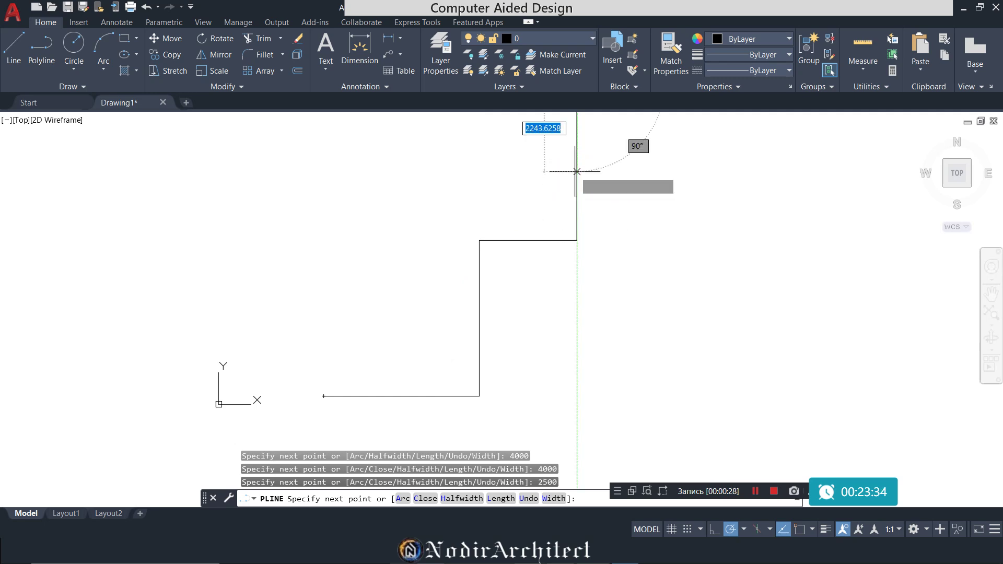
# Continue the polyline with segments of 3000, 5000, 9000, 9000 and 3500
pyautogui.scroll(-5, 470, 261)
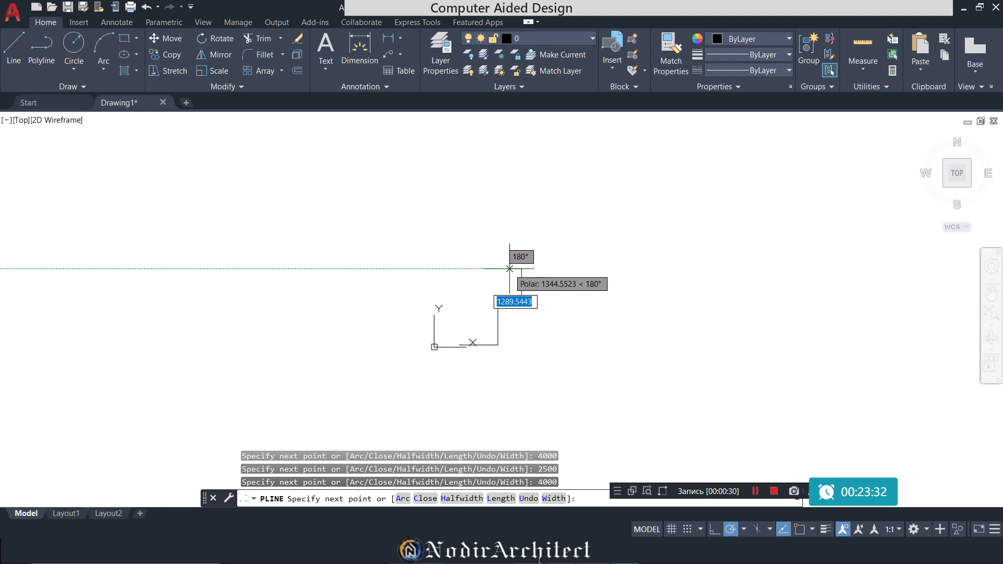
pyautogui.write('3000')
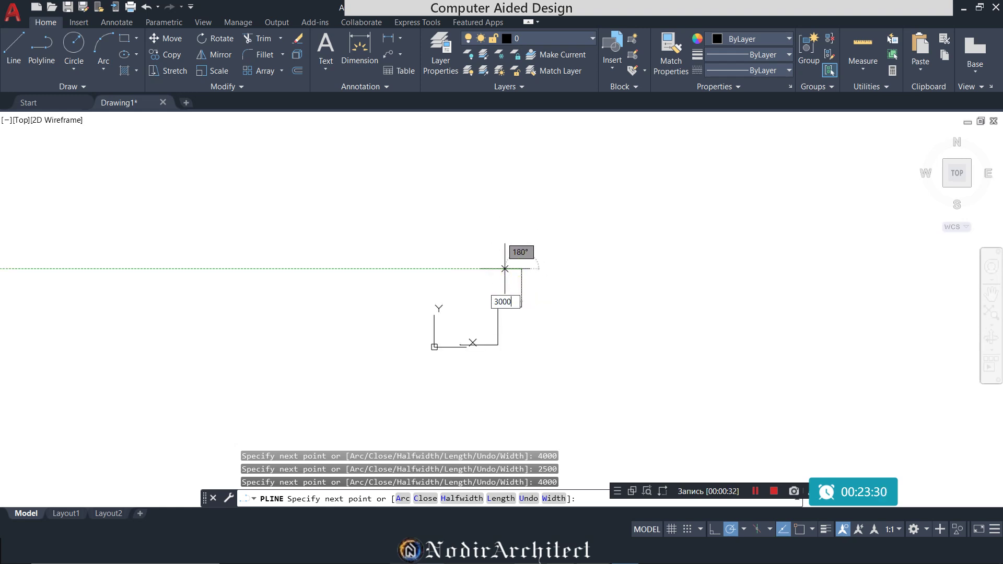
pyautogui.press('Return')
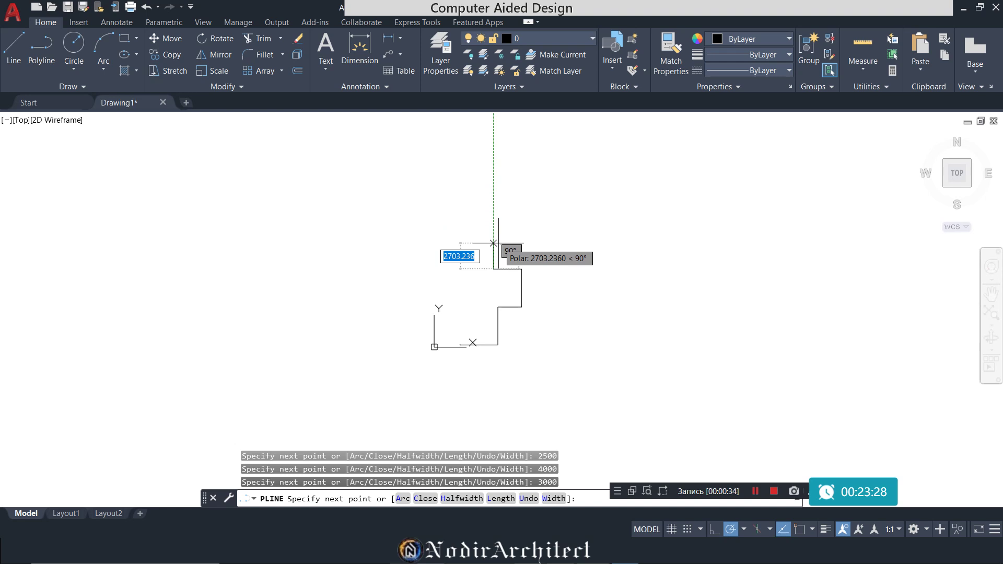
pyautogui.write('5000')
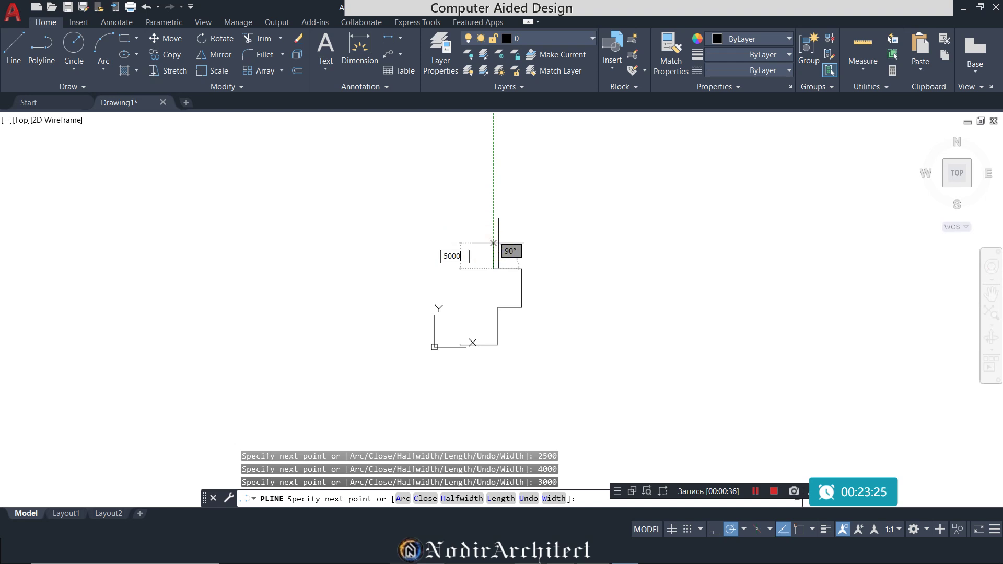
pyautogui.press('Return')
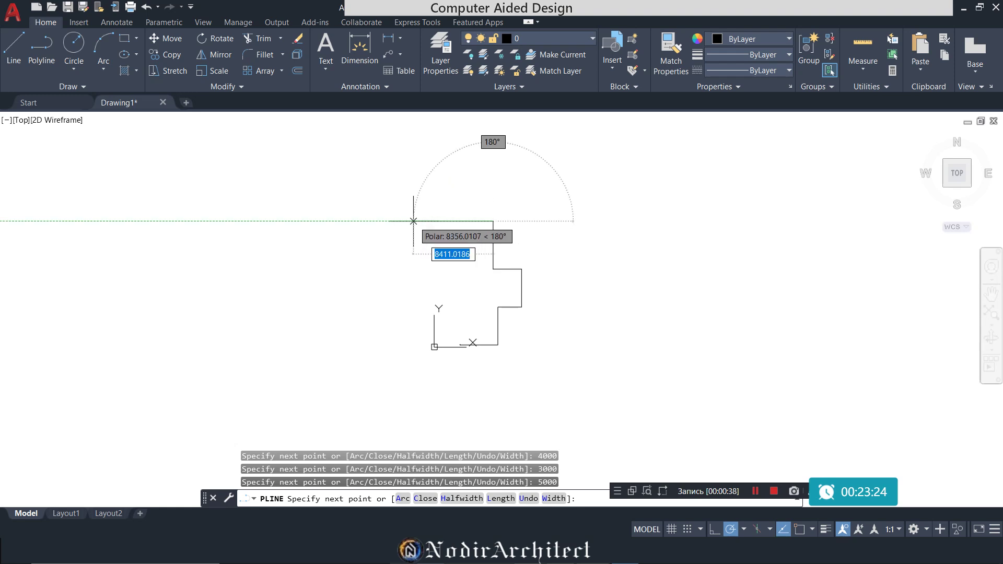
pyautogui.write('9000')
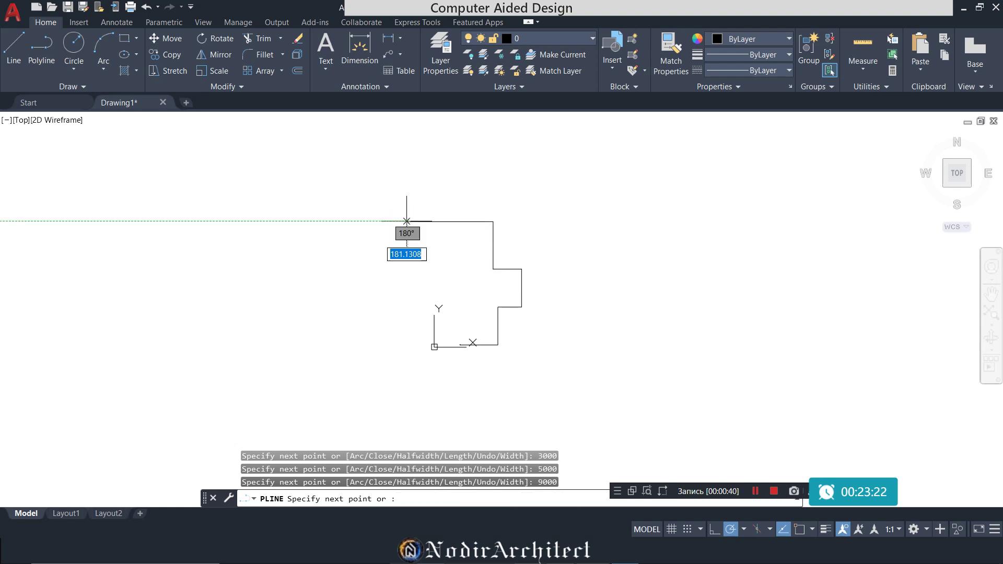
pyautogui.press('Return')
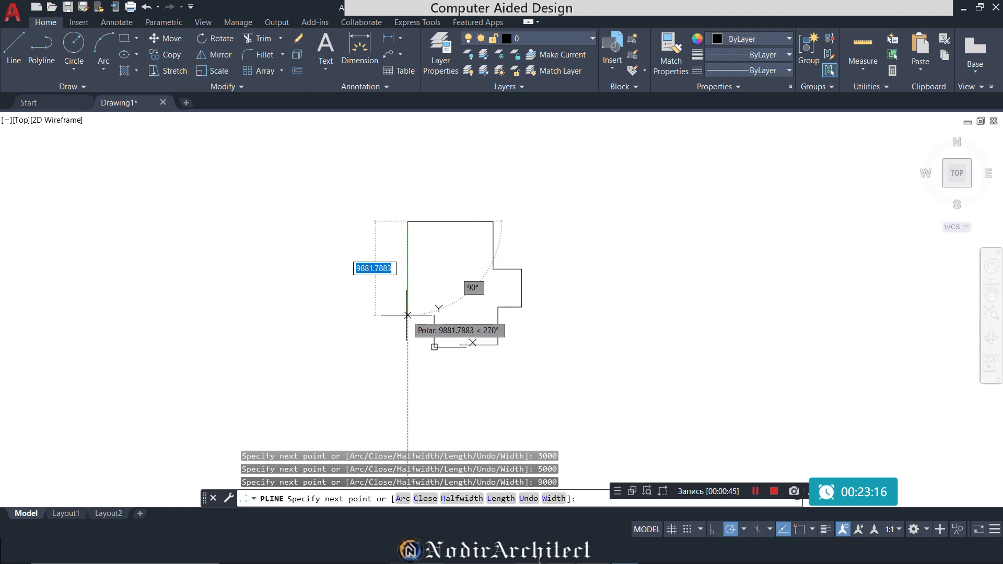
pyautogui.write('9000')
pyautogui.press('Return')
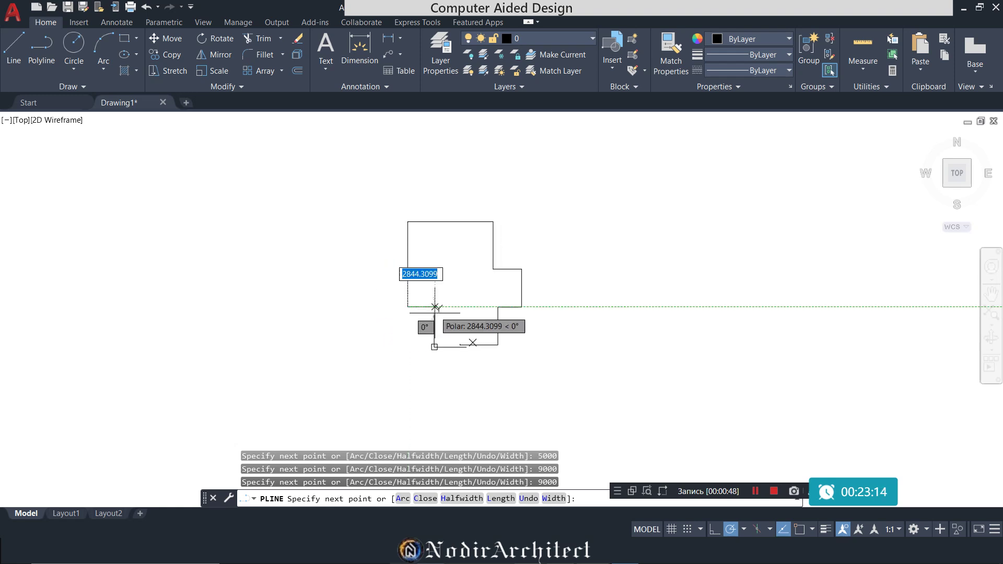
pyautogui.scroll(5, 409, 315)
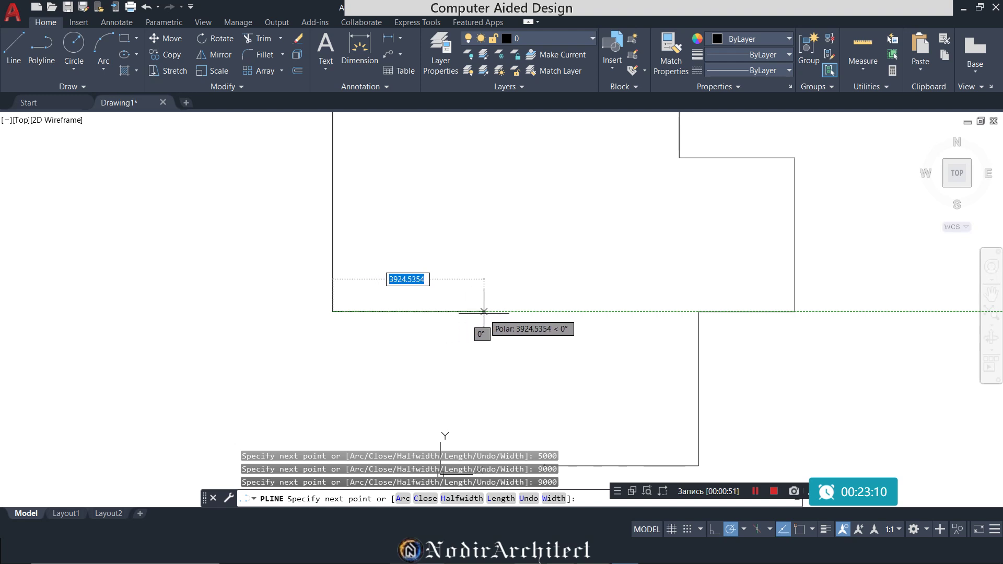
pyautogui.write('3500')
pyautogui.press('Return')
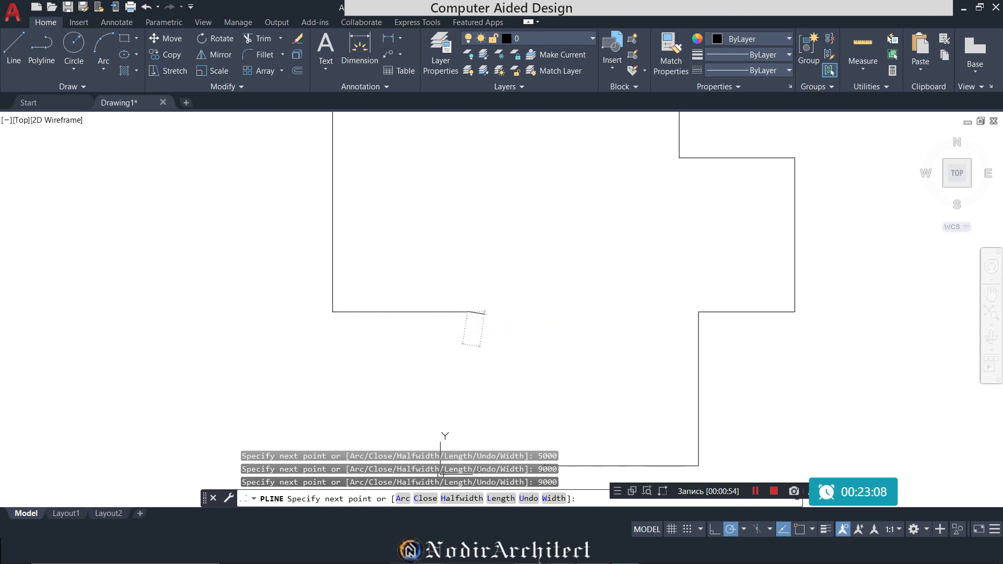
pyautogui.scroll(-2, 482, 265)
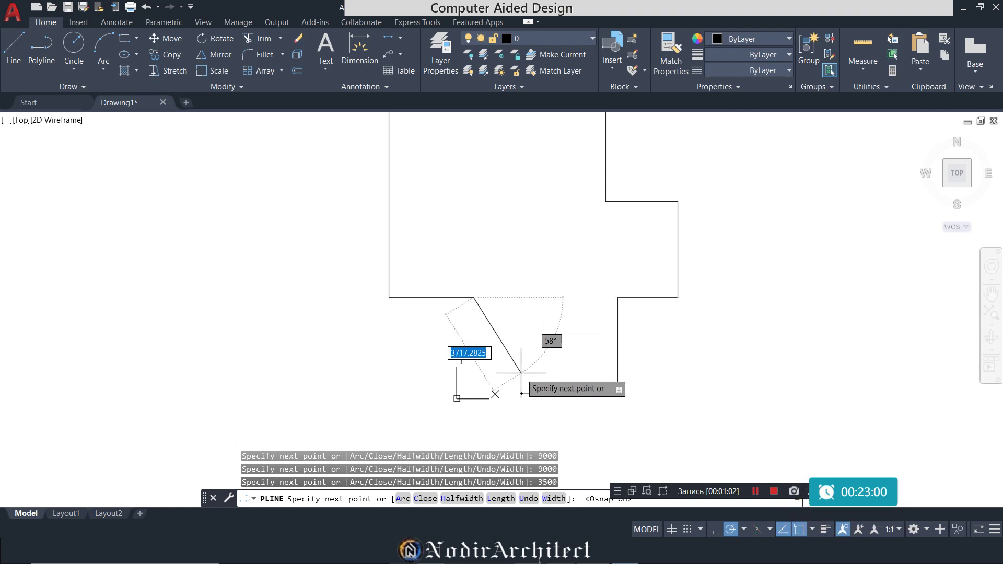
# Close the outline back to its start point and join it into one polyline with JOIN
pyautogui.click(522, 297)
pyautogui.click(521, 393)
pyautogui.press('Return')
pyautogui.moveTo(601, 423); pyautogui.dragTo(559, 384)
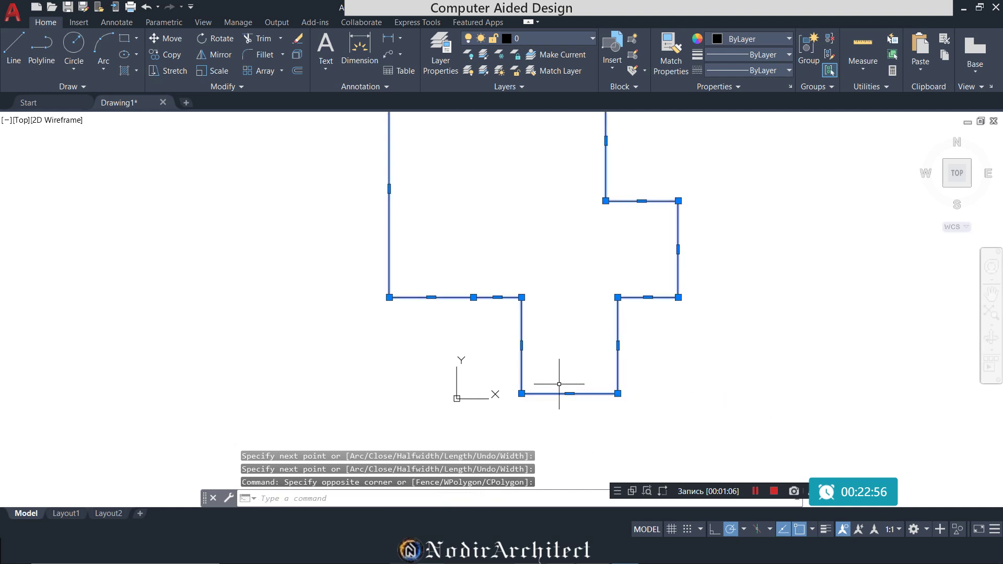
pyautogui.write('j')
pyautogui.press('Return')
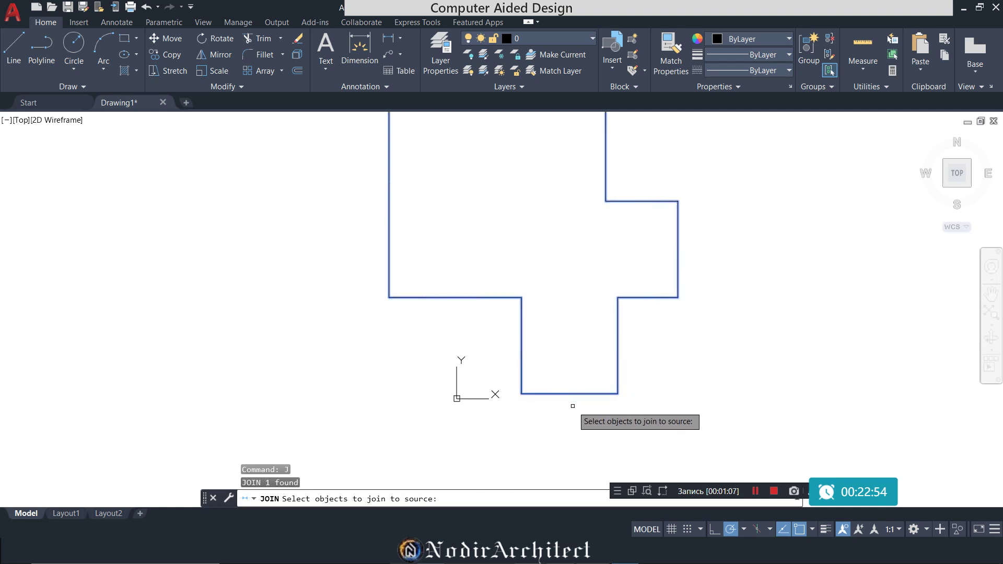
pyautogui.press('Return')
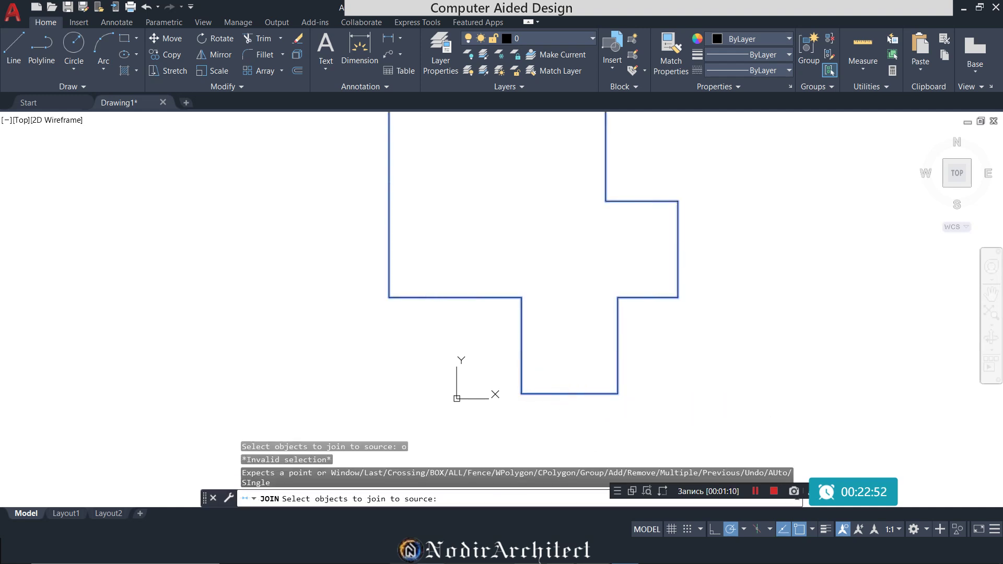
pyautogui.press('Escape')
# Offset the floor outline 300 units inward to form double-line walls
pyautogui.click(576, 393)
pyautogui.click(575, 377)
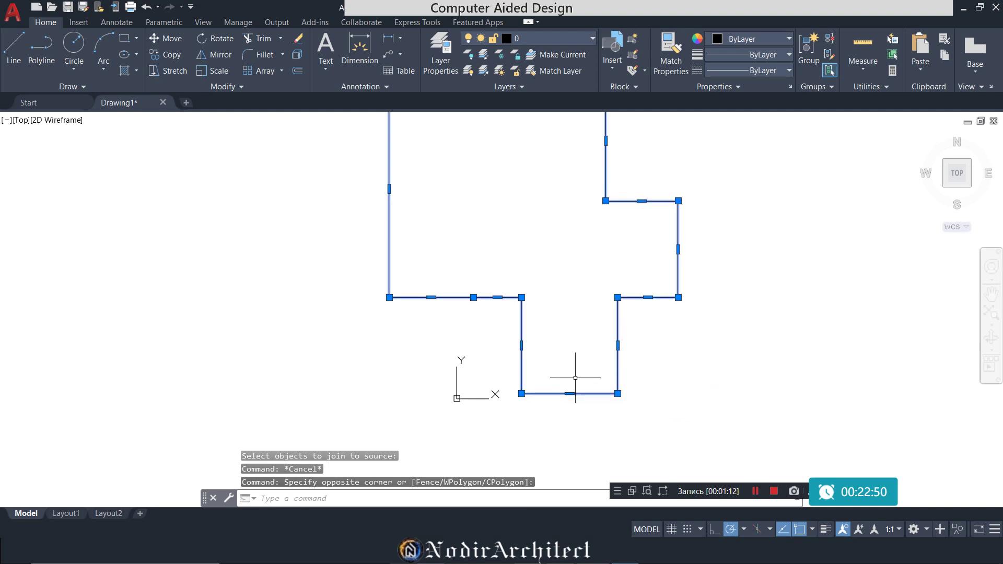
pyautogui.write('o')
pyautogui.press('Return')
pyautogui.press('Return')
pyautogui.write('300')
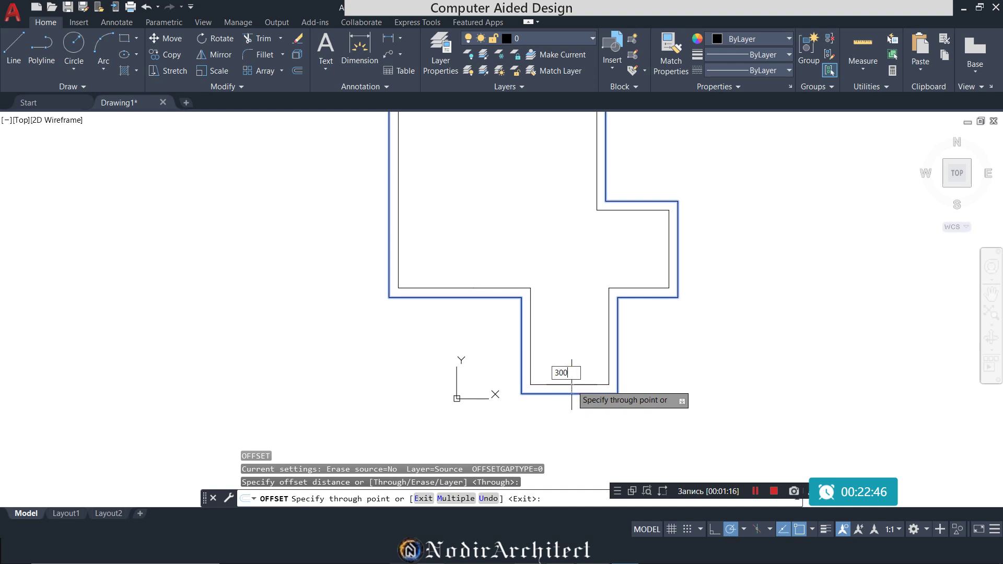
pyautogui.press('Return')
pyautogui.scroll(-3, 538, 387)
pyautogui.press('Escape')
# Pan back over the double-line plan, clear leftover commands, and begin a new polyline
pyautogui.scroll(5, 549, 269)
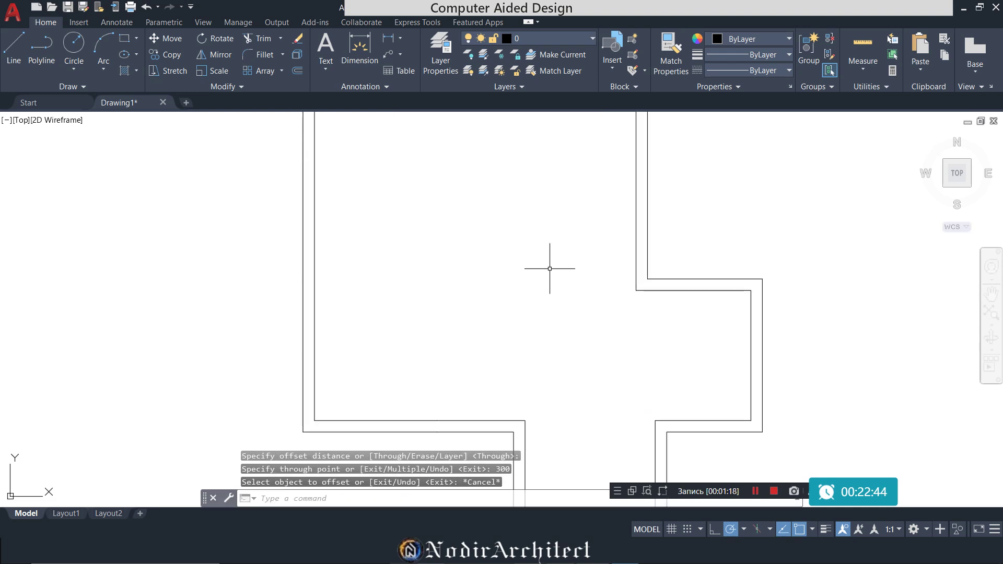
pyautogui.scroll(-1, 549, 268)
pyautogui.scroll(-3, 543, 293)
pyautogui.press('Escape')
pyautogui.moveTo(542, 298); pyautogui.dragTo(543, 317, button='middle')
pyautogui.scroll(3, 557, 292)
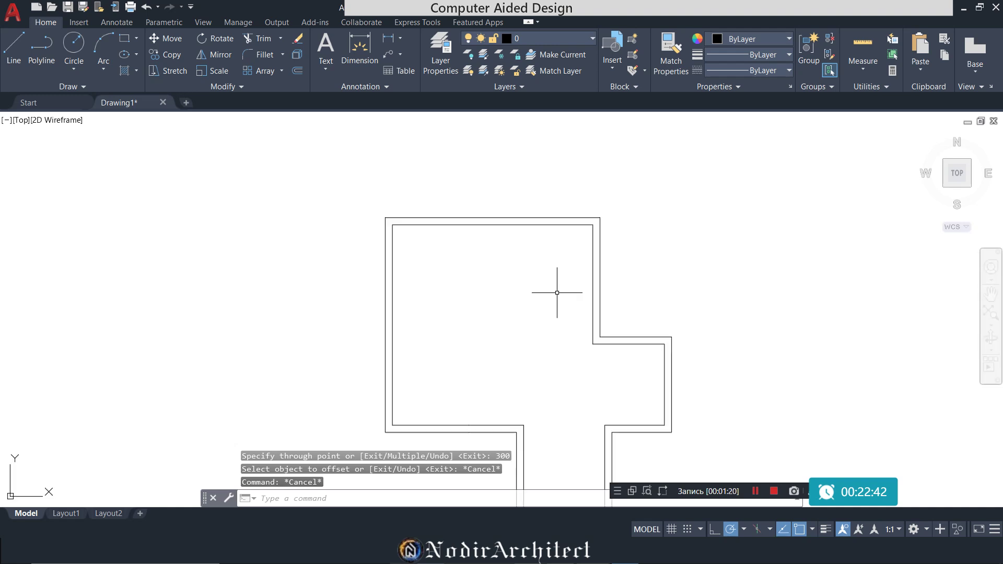
pyautogui.press('Escape')
pyautogui.press('Return')
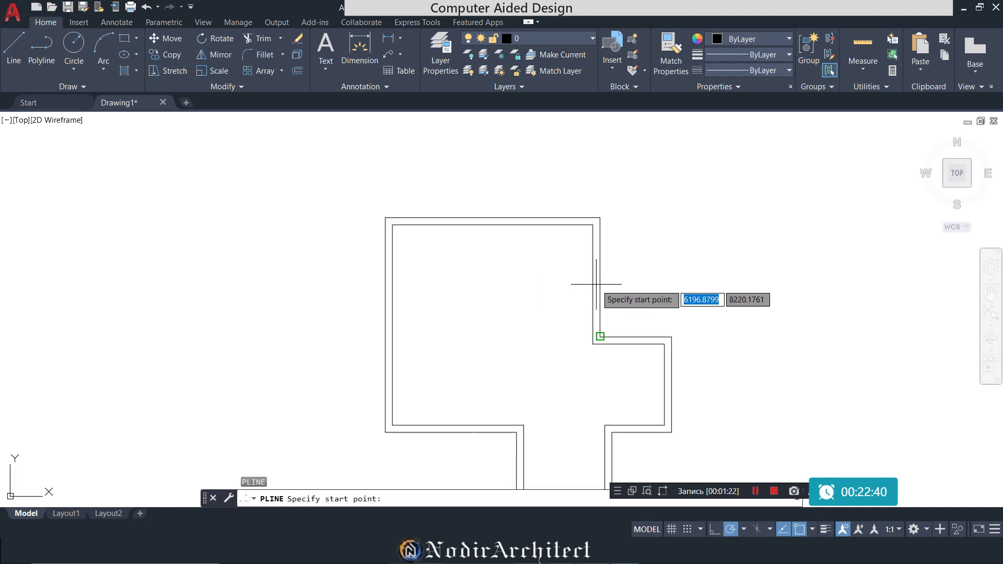
# Draw a polyline from the inner wall corner with 1500 and 300 segments
pyautogui.click(593, 344)
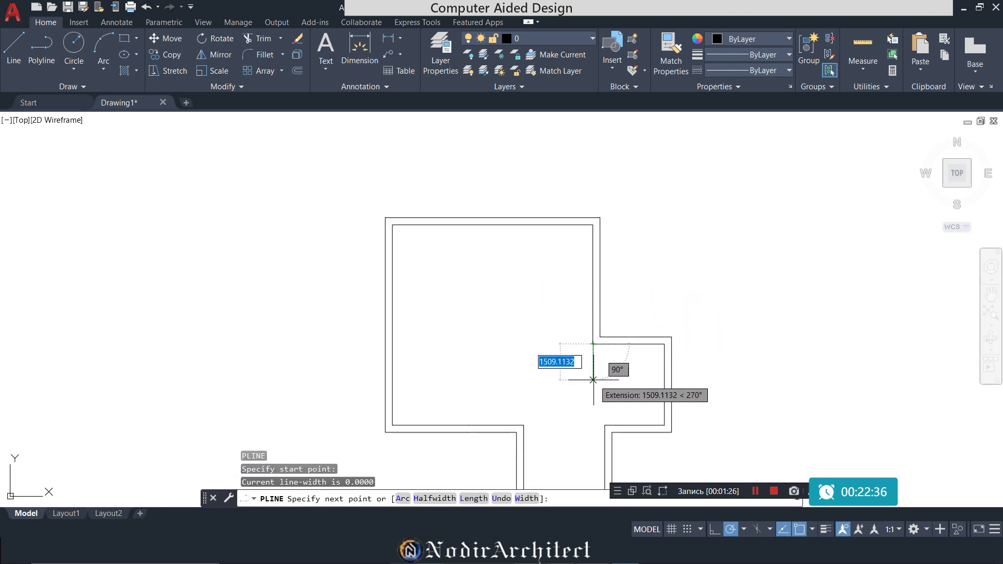
pyautogui.write('1500')
pyautogui.press('Return')
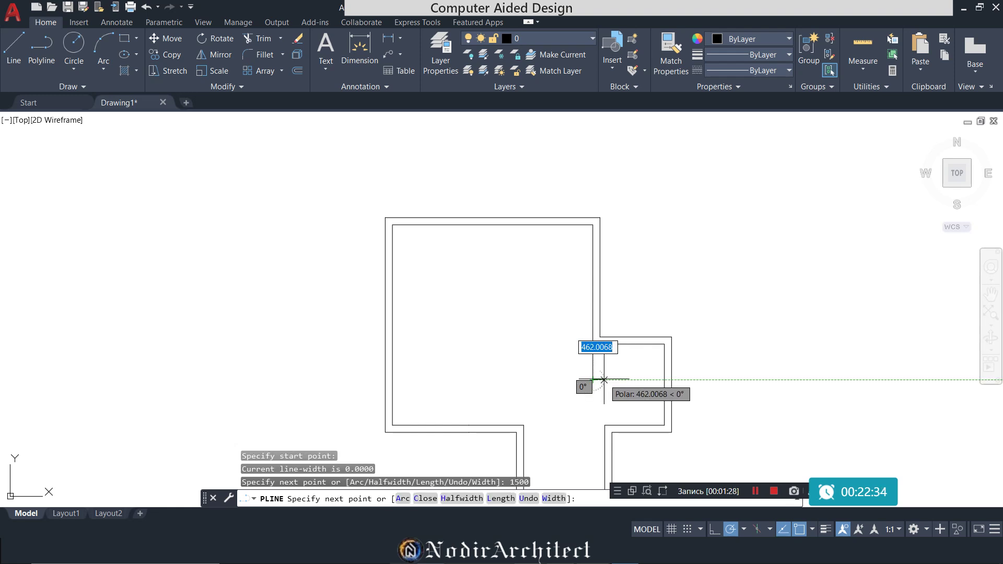
pyautogui.write('300')
pyautogui.press('Return')
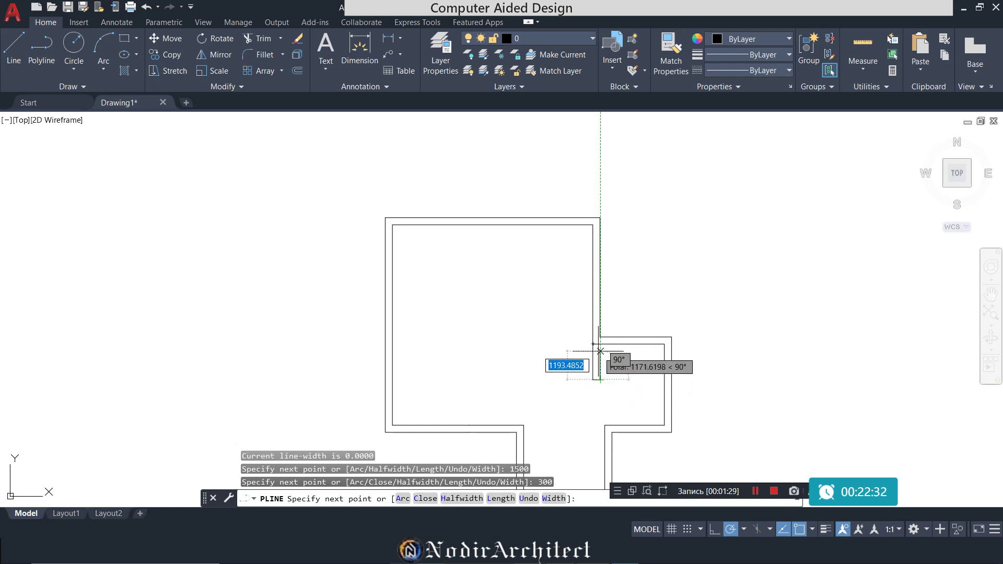
pyautogui.press('Escape')
# Zoom out to show the whole floor plan and save the drawing
pyautogui.scroll(1, 593, 343)
pyautogui.scroll(3, 587, 340)
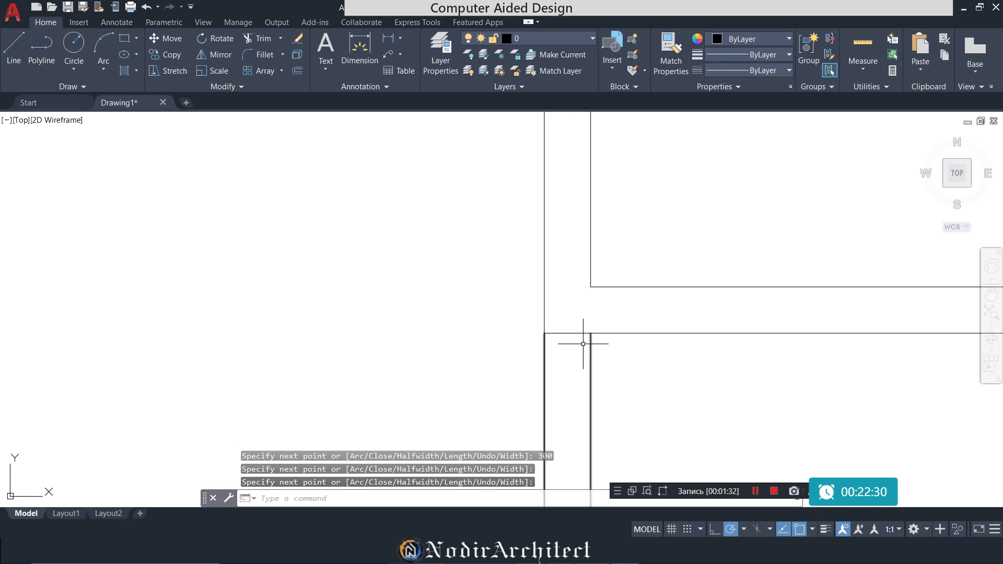
pyautogui.scroll(2, 552, 302)
pyautogui.scroll(-5, 552, 301)
pyautogui.moveTo(553, 313); pyautogui.dragTo(599, 298, button='middle')
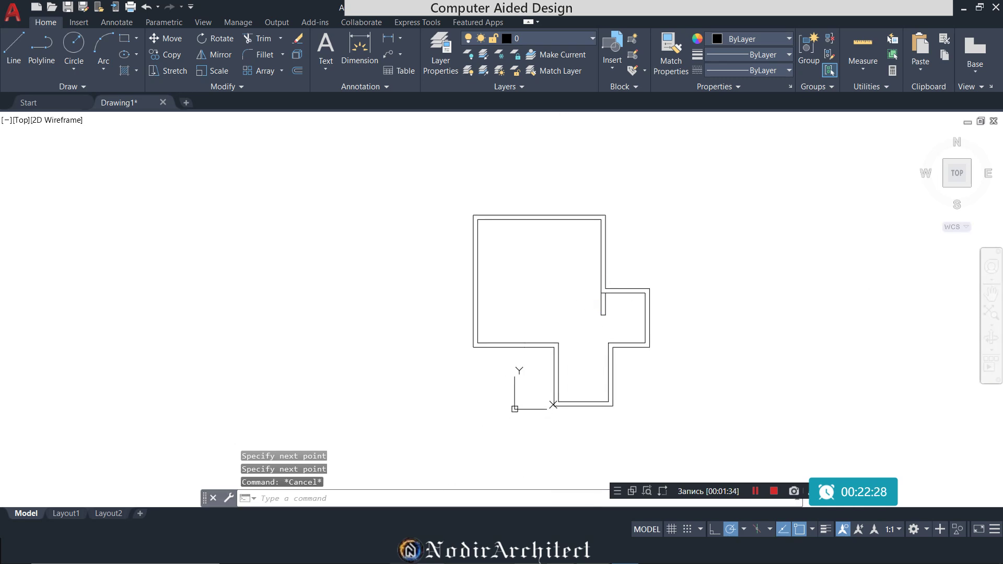
pyautogui.hotkey('ctrl', 's')
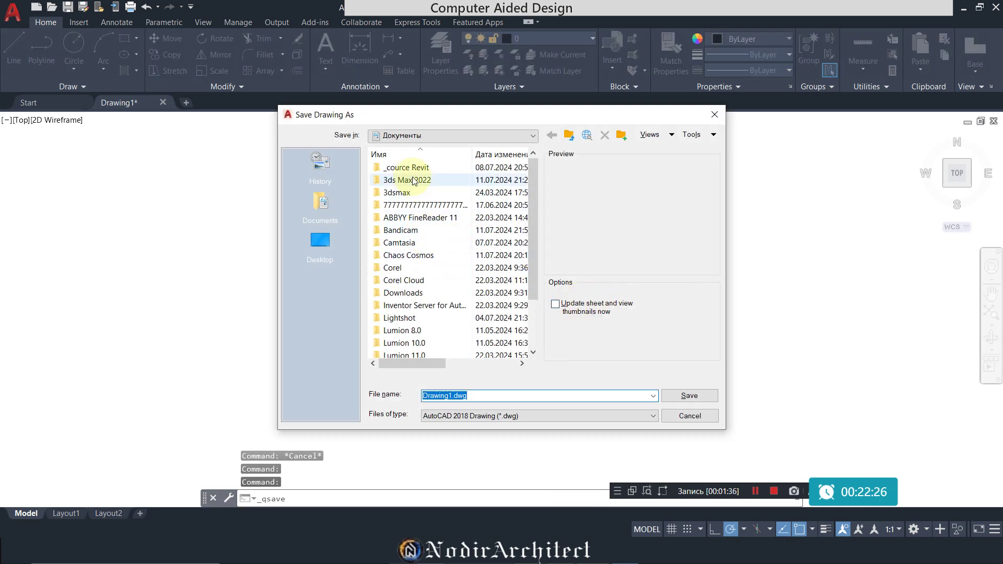
# Save the drawing as Drawing1.dwg in the target project folder
pyautogui.click(754, 493)
pyautogui.click(465, 396)
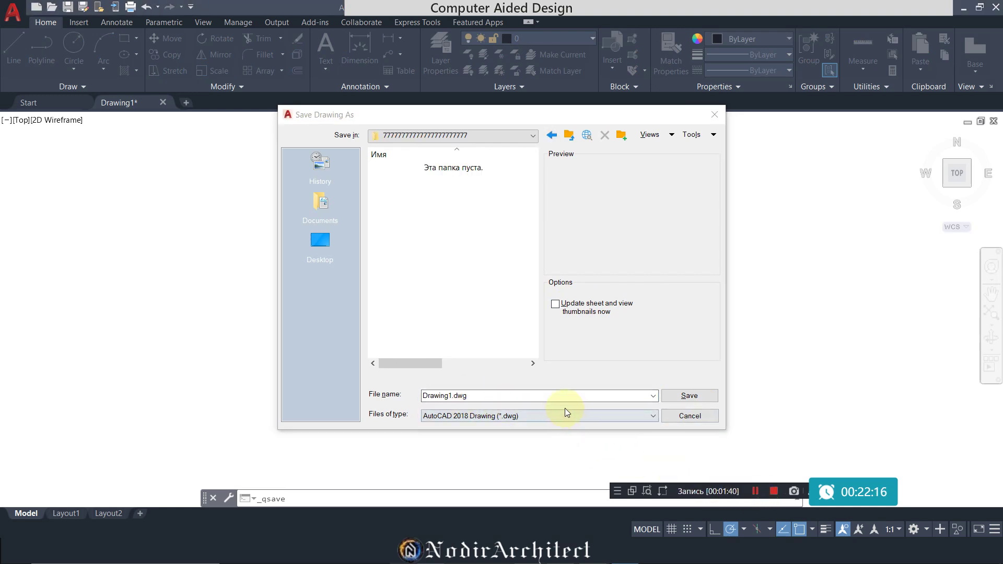
pyautogui.click(689, 395)
pyautogui.click(755, 492)
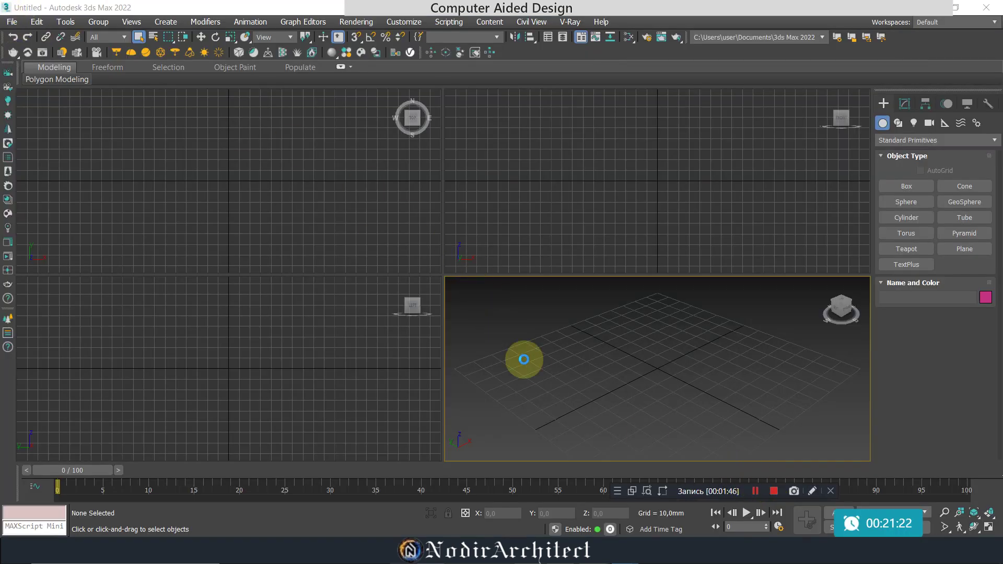
# Close the 3ds Max Security Messages dialog to clear the empty scene
pyautogui.click(754, 491)
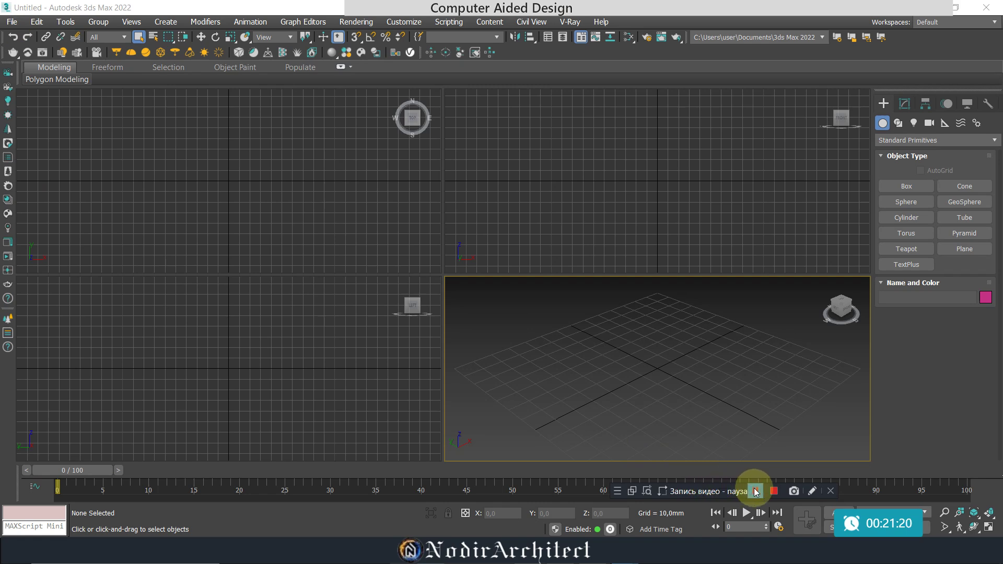
pyautogui.click(753, 493)
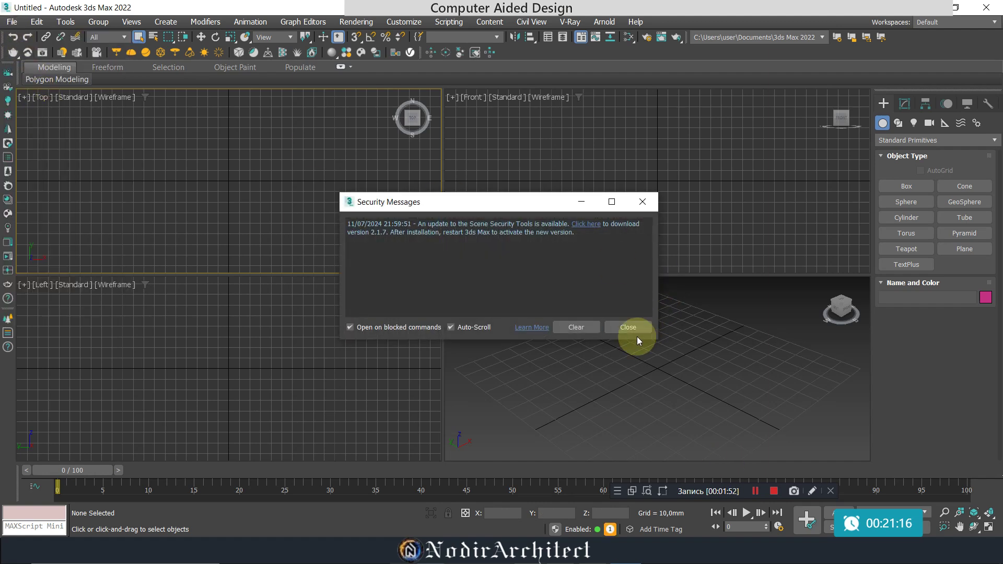
pyautogui.click(628, 327)
# Import Drawing1.dwg into the scene, accepting the default DWG import options
pyautogui.click(12, 22)
pyautogui.moveTo(28, 187)
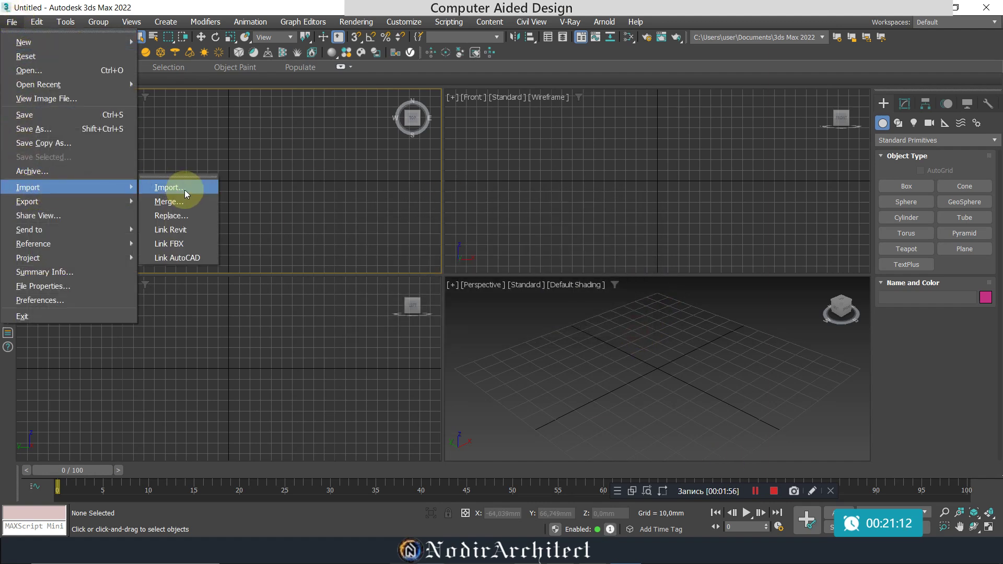
pyautogui.click(186, 194)
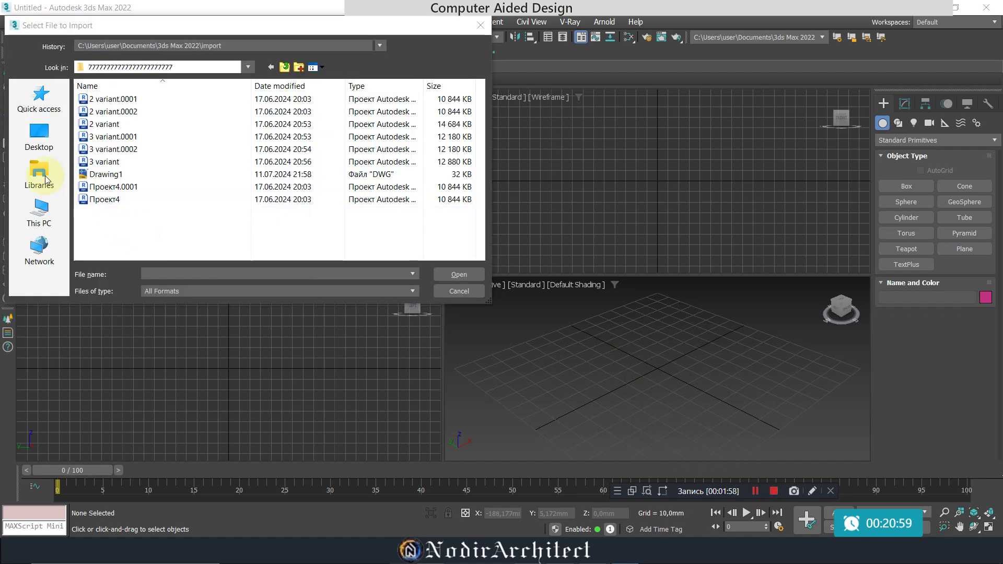
pyautogui.click(157, 174)
pyautogui.click(457, 276)
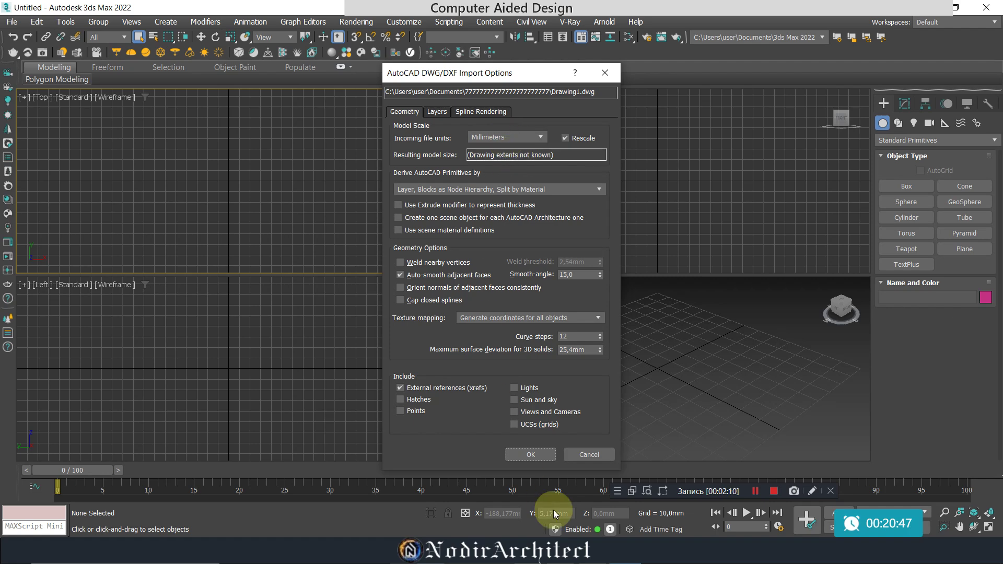
pyautogui.click(531, 454)
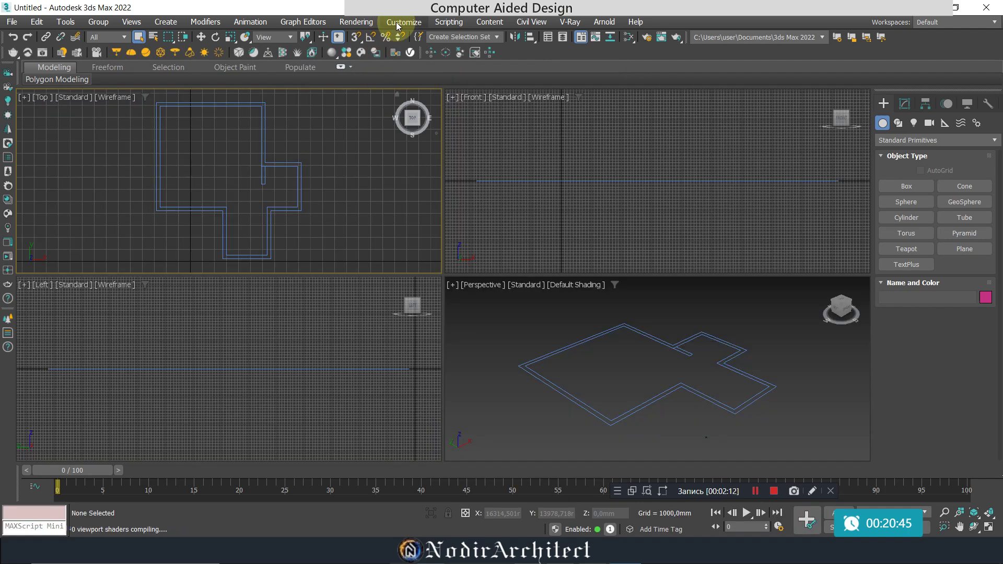
# Review Units Setup and System Unit Setup, keeping Metric Millimeters as display units
pyautogui.click(397, 24)
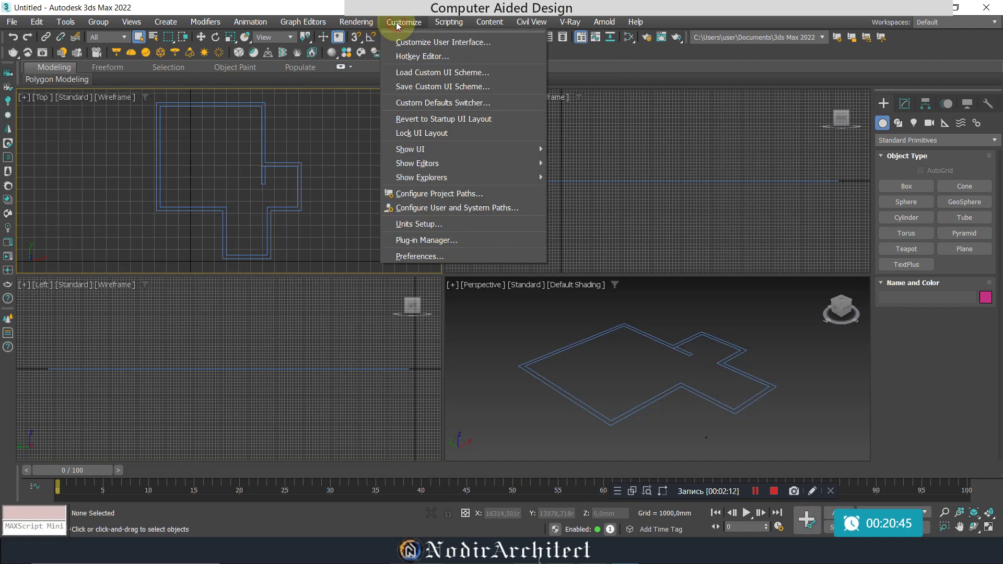
pyautogui.click(435, 224)
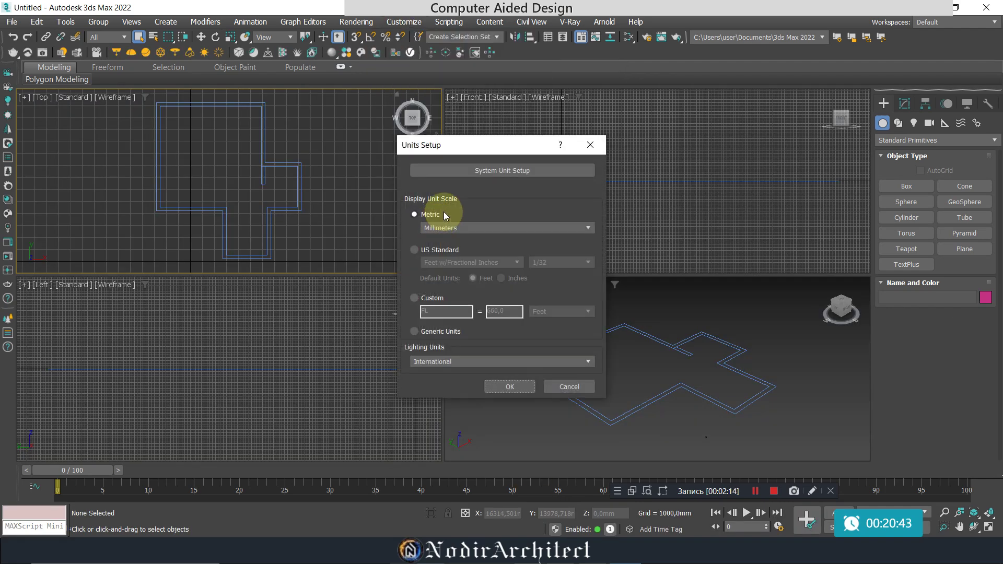
pyautogui.click(473, 173)
pyautogui.click(582, 195)
pyautogui.click(499, 339)
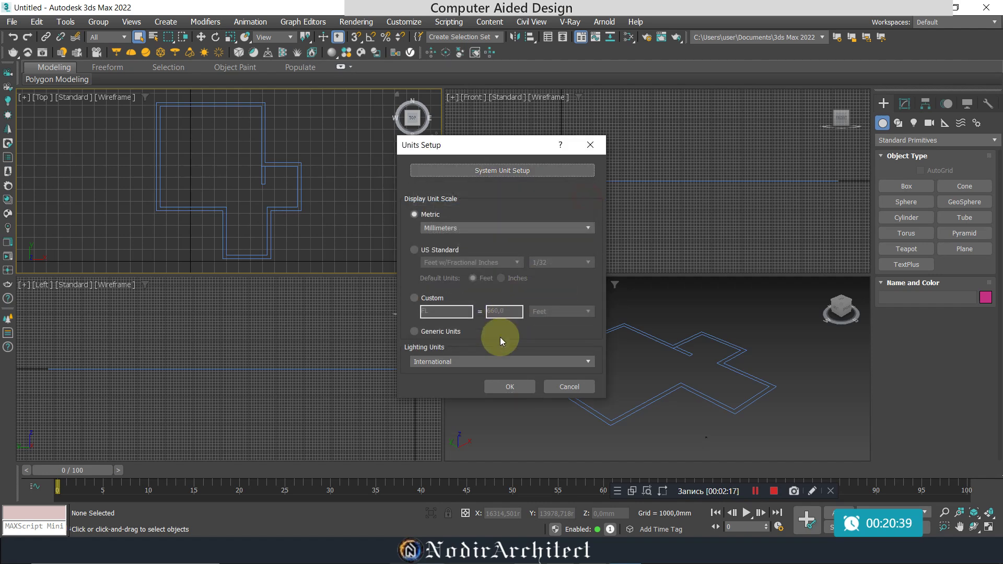
pyautogui.click(509, 387)
pyautogui.scroll(-1, 280, 194)
pyautogui.scroll(-1, 288, 207)
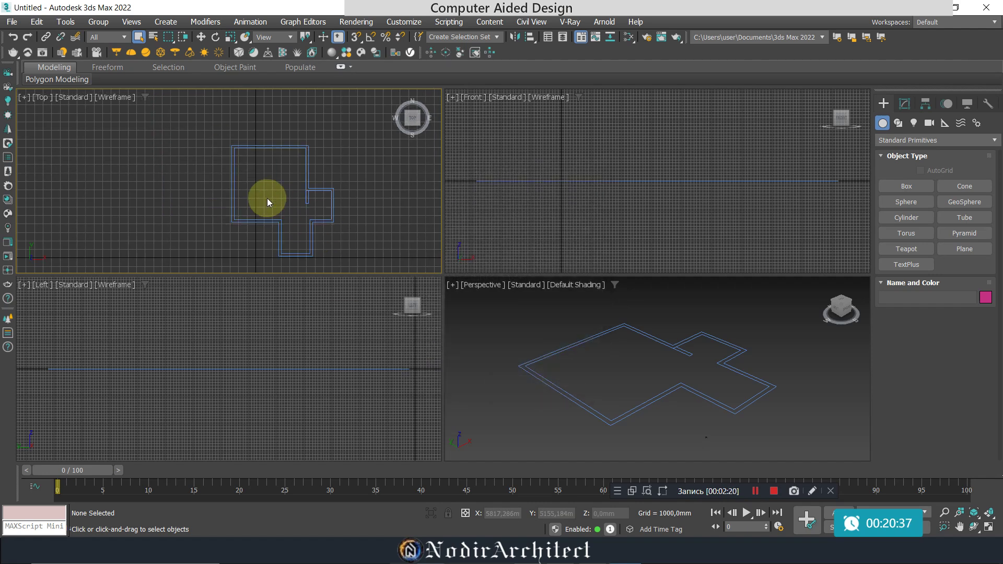
pyautogui.scroll(2, 293, 197)
pyautogui.scroll(-1, 297, 180)
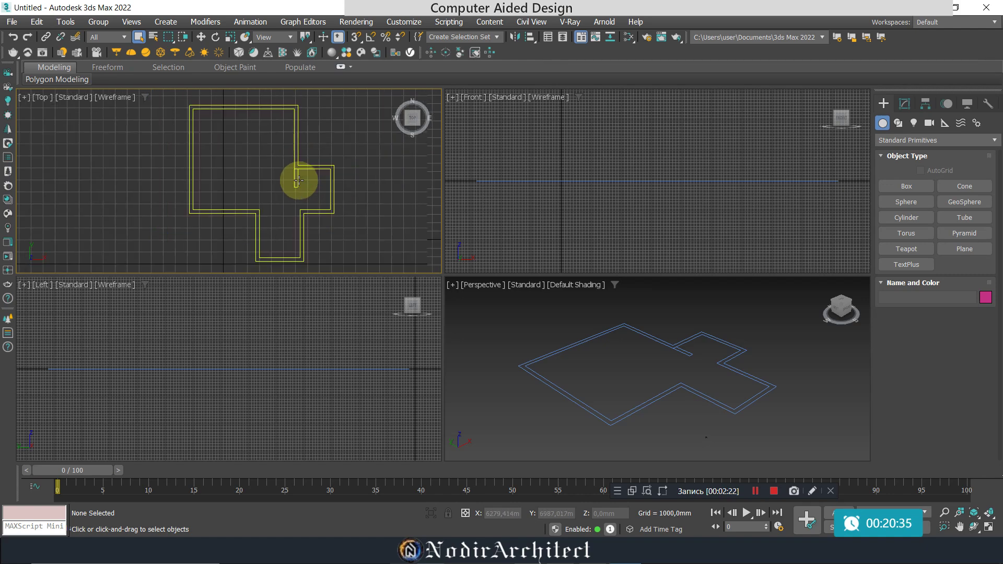
pyautogui.scroll(-1, 295, 178)
# Draw a box base at a corner of the imported outline in the Top viewport
pyautogui.click(918, 188)
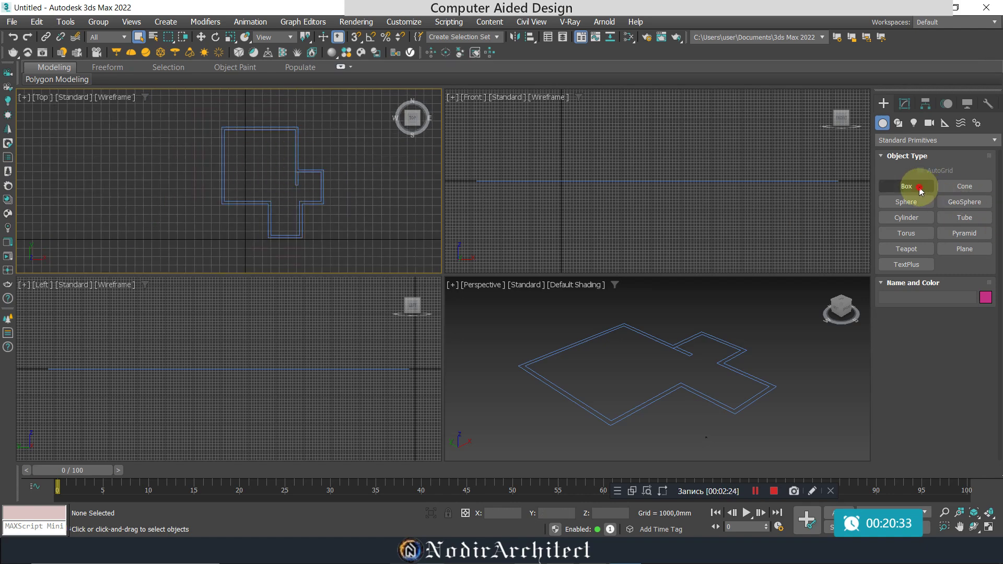
pyautogui.scroll(2, 218, 183)
pyautogui.scroll(2, 249, 240)
pyautogui.scroll(1, 282, 241)
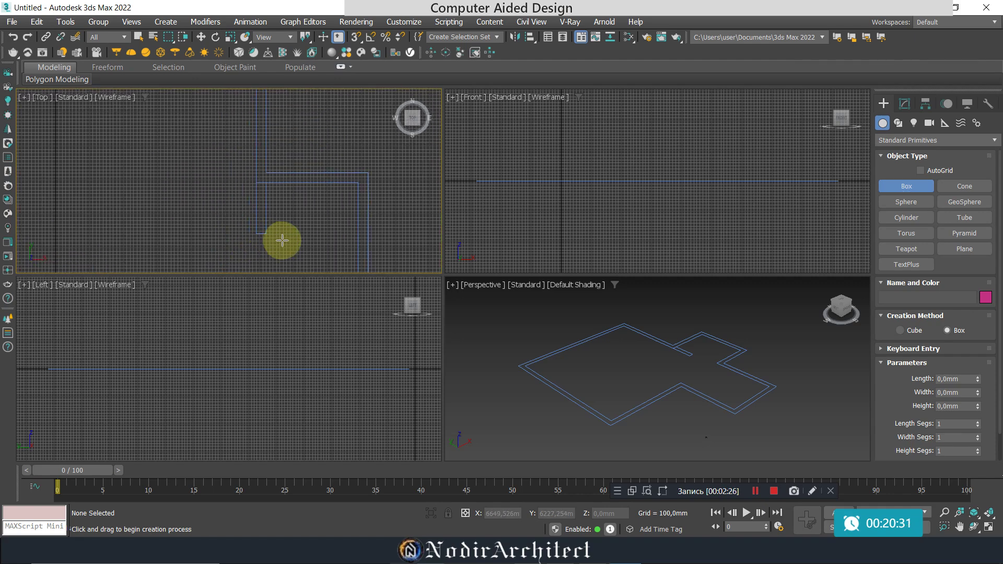
pyautogui.scroll(3, 282, 238)
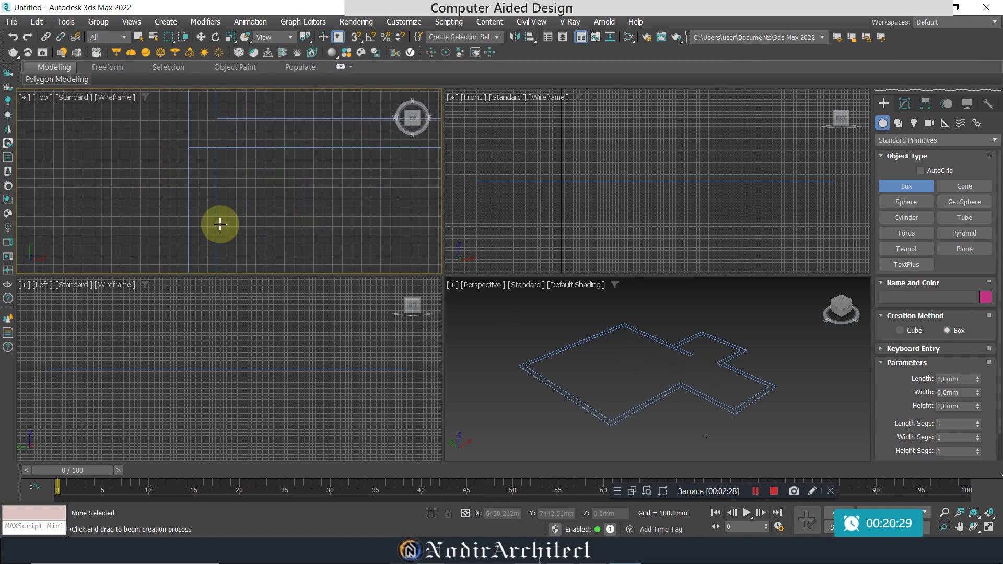
pyautogui.scroll(-1, 231, 235)
pyautogui.scroll(-1, 264, 188)
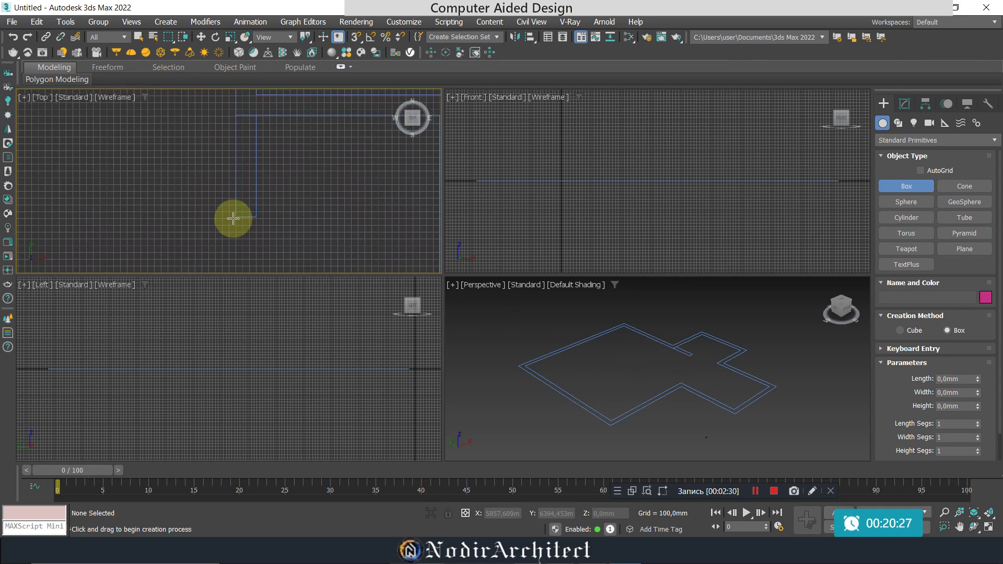
pyautogui.moveTo(233, 219); pyautogui.dragTo(260, 191)
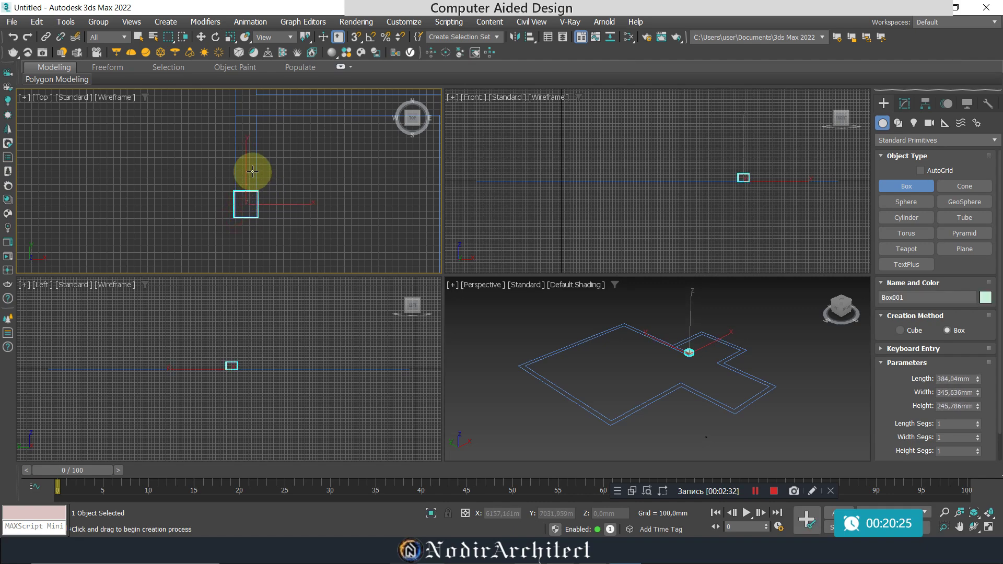
# Frame the new box in the perspective view and show its parameters in the Modify panel
pyautogui.scroll(2, 674, 358)
pyautogui.scroll(2, 707, 351)
pyautogui.scroll(2, 729, 342)
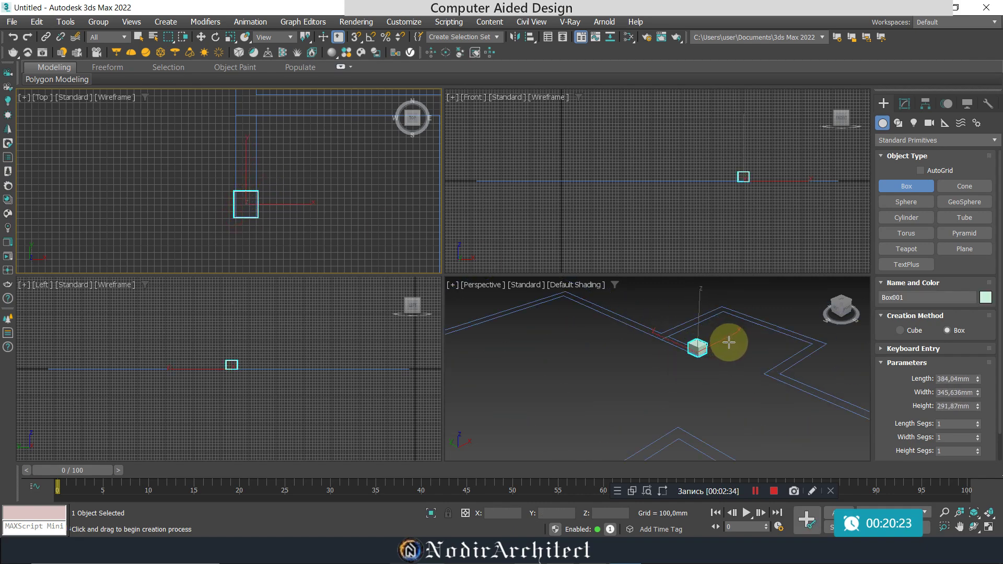
pyautogui.moveTo(729, 342); pyautogui.dragTo(708, 360, button='middle')
pyautogui.scroll(2, 703, 353)
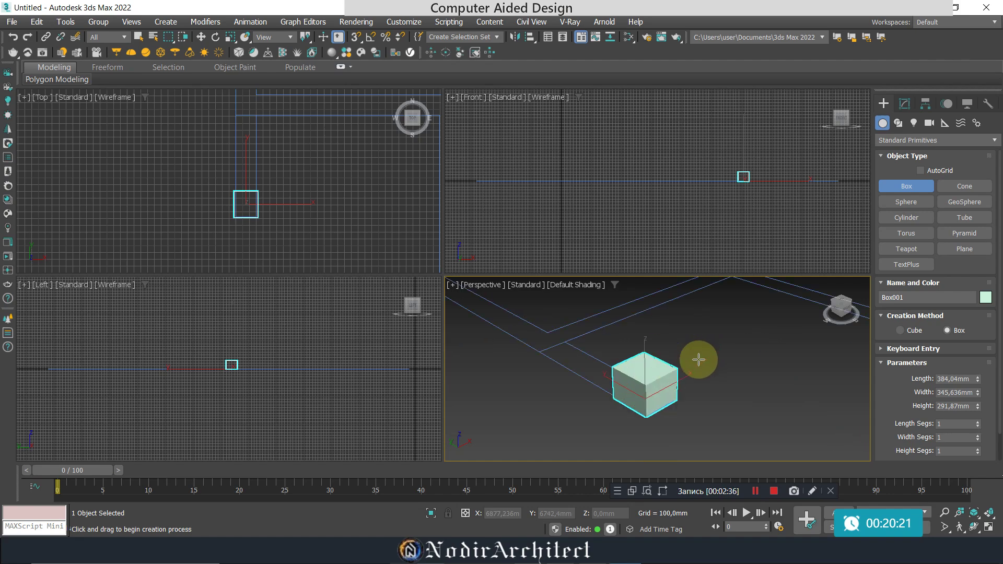
pyautogui.scroll(2, 698, 358)
pyautogui.scroll(-1, 740, 355)
pyautogui.click(904, 108)
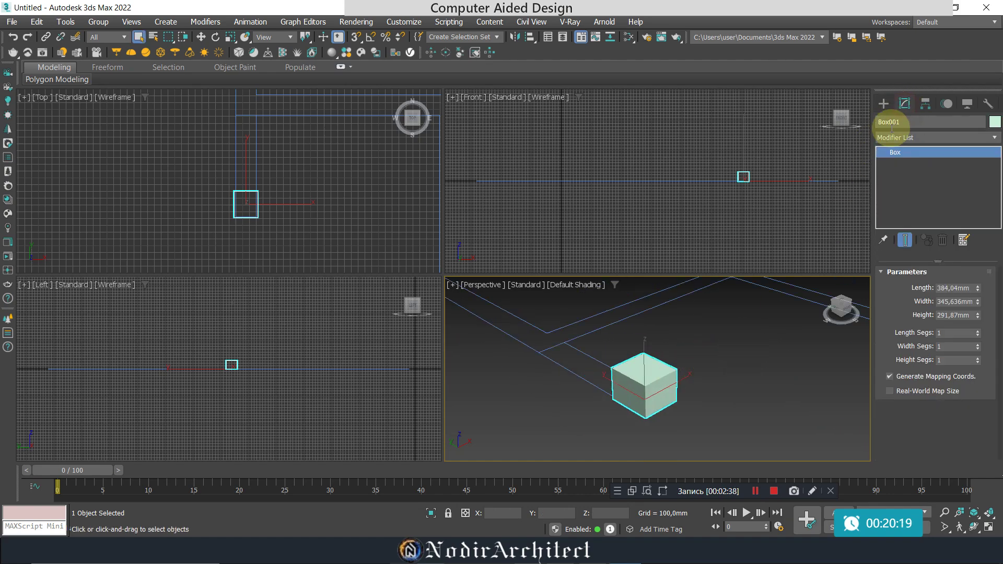
# Convert Box001 to an Editable Poly in Vertex mode and set snapping to Vertex only
pyautogui.rightClick(638, 368)
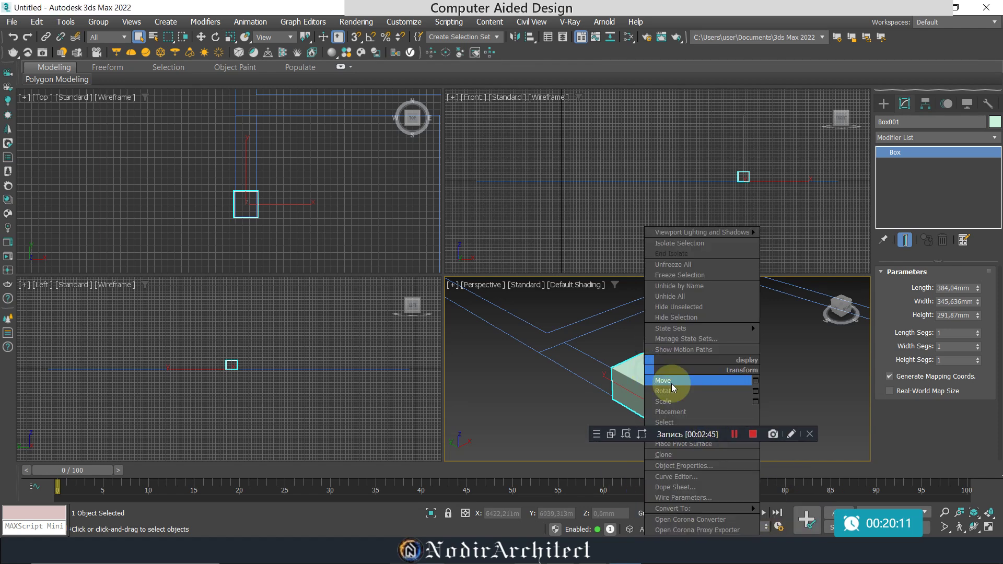
pyautogui.rightClick(647, 368)
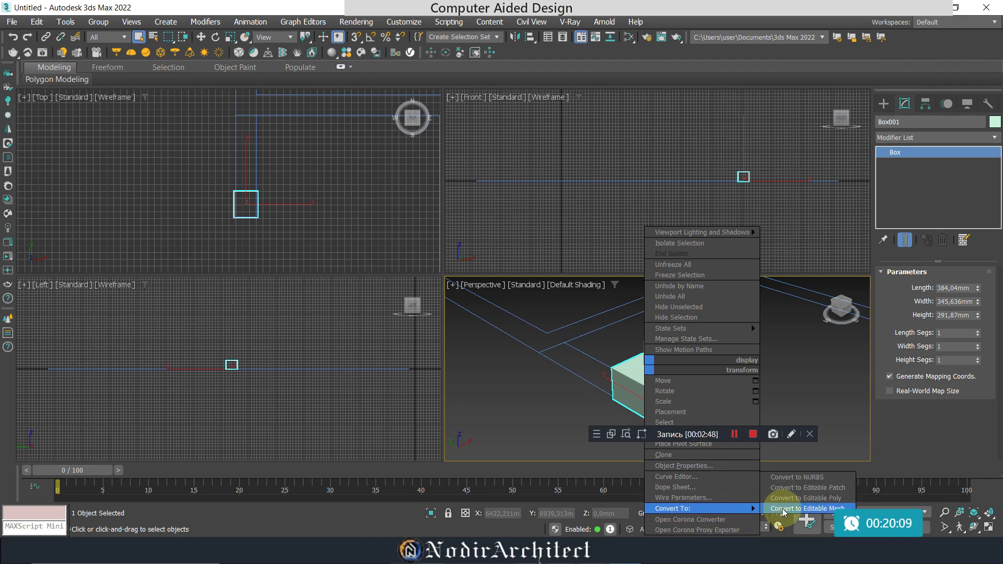
pyautogui.click(791, 503)
pyautogui.click(898, 287)
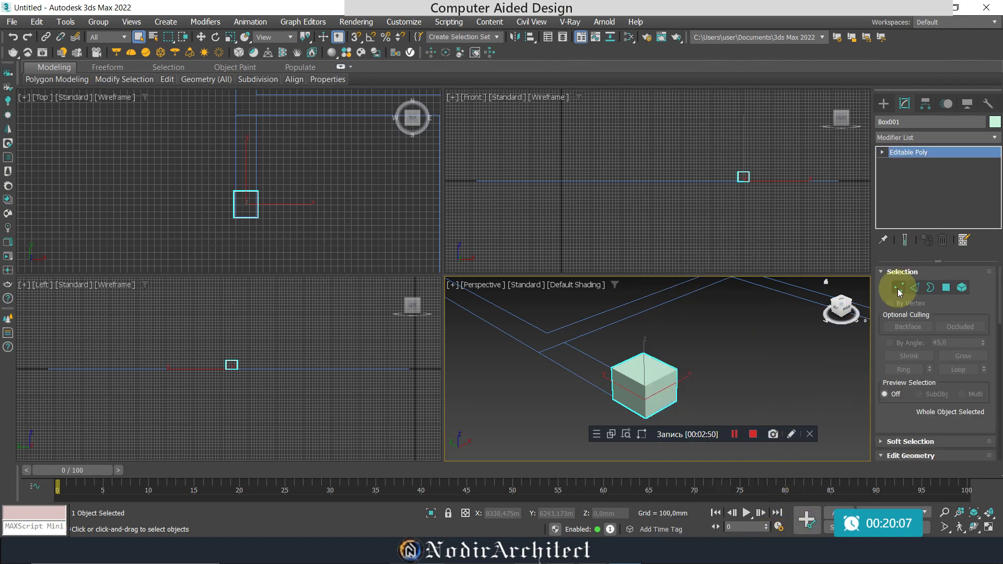
pyautogui.rightClick(354, 38)
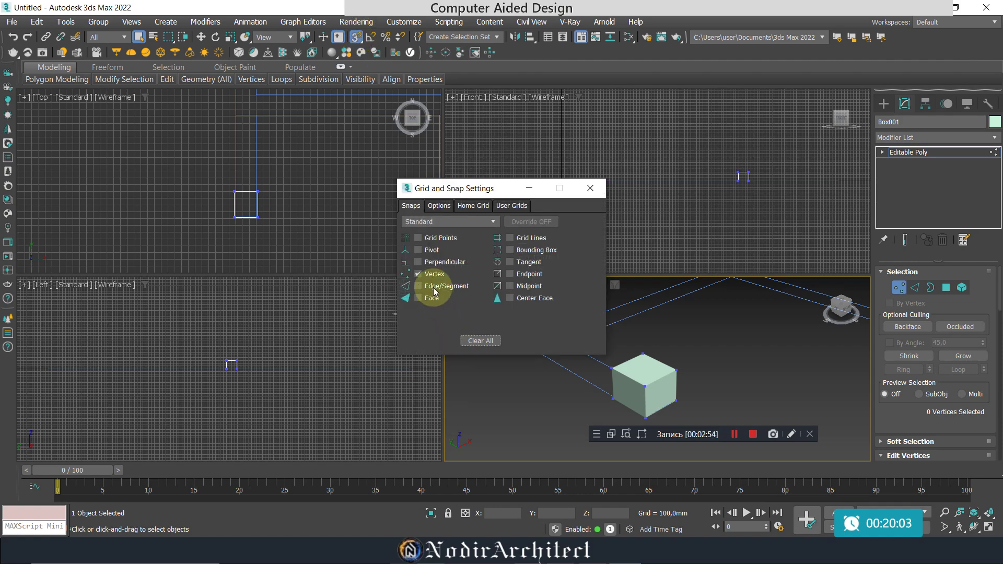
pyautogui.click(420, 274)
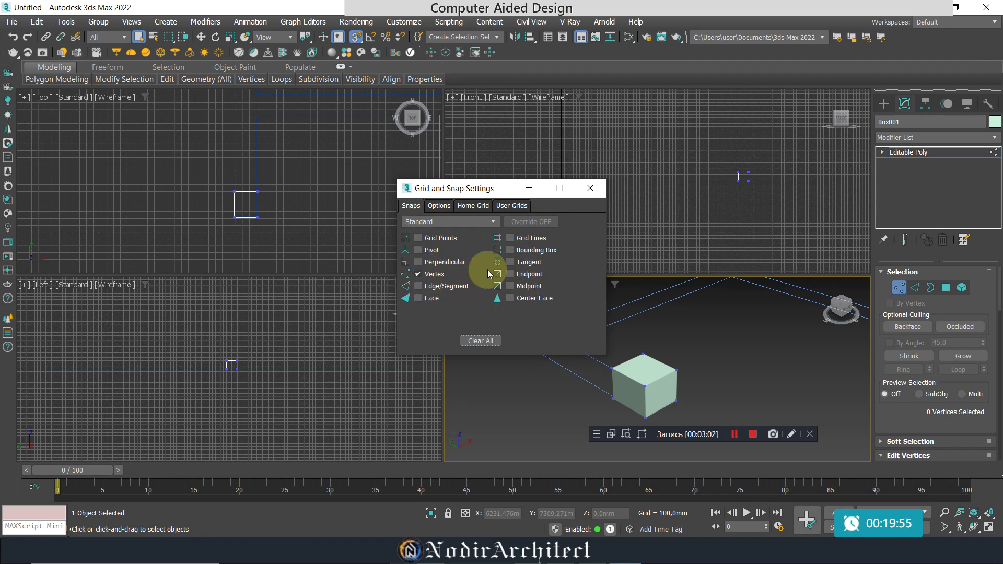
# Select the box's four right-side vertices and move them along X to stretch it
pyautogui.click(538, 192)
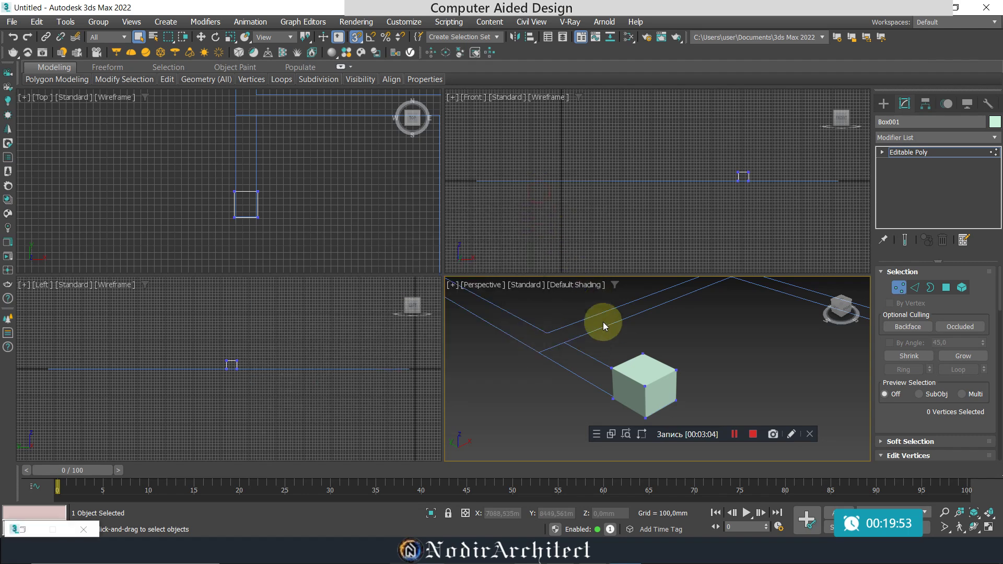
pyautogui.moveTo(703, 338); pyautogui.dragTo(544, 314, button='middle')
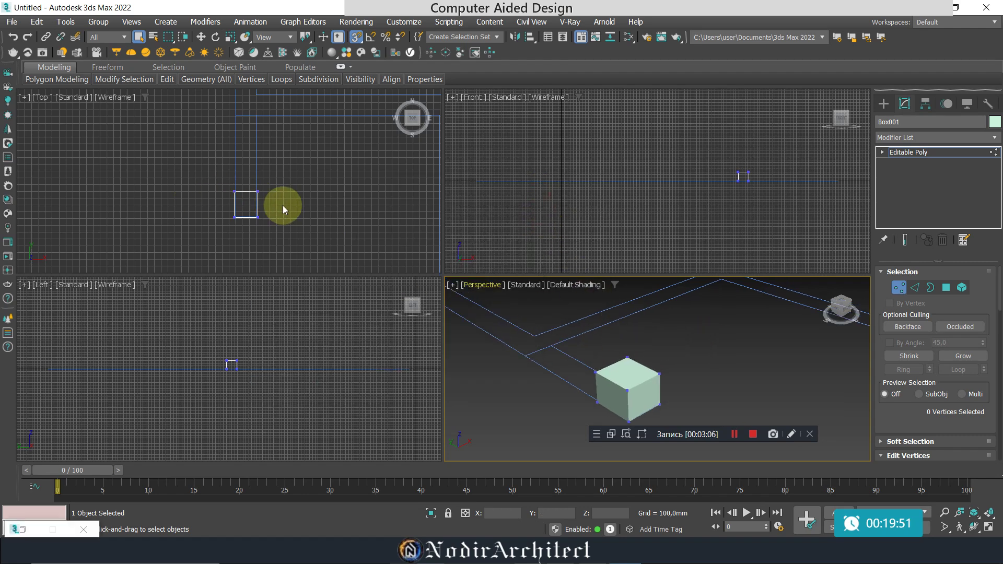
pyautogui.moveTo(626, 361)
pyautogui.mouseDown(button='middle')
pyautogui.moveTo(615, 337)
pyautogui.moveTo(643, 380)
pyautogui.moveTo(613, 437)
pyautogui.moveTo(540, 412)
pyautogui.moveTo(484, 344)
pyautogui.moveTo(599, 403)
pyautogui.mouseUp(button='middle')
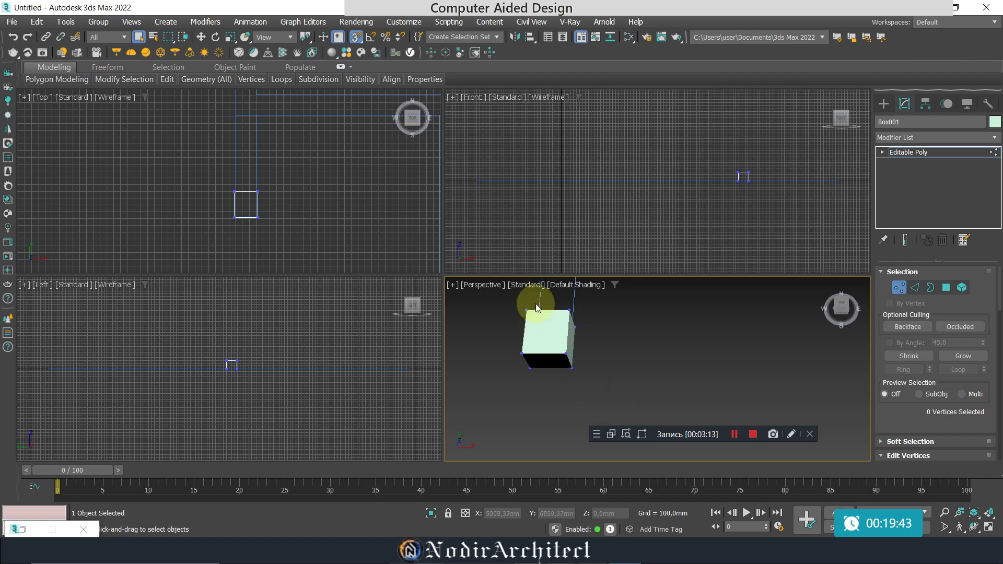
pyautogui.moveTo(614, 400); pyautogui.dragTo(614, 400)
pyautogui.scroll(3, 581, 346)
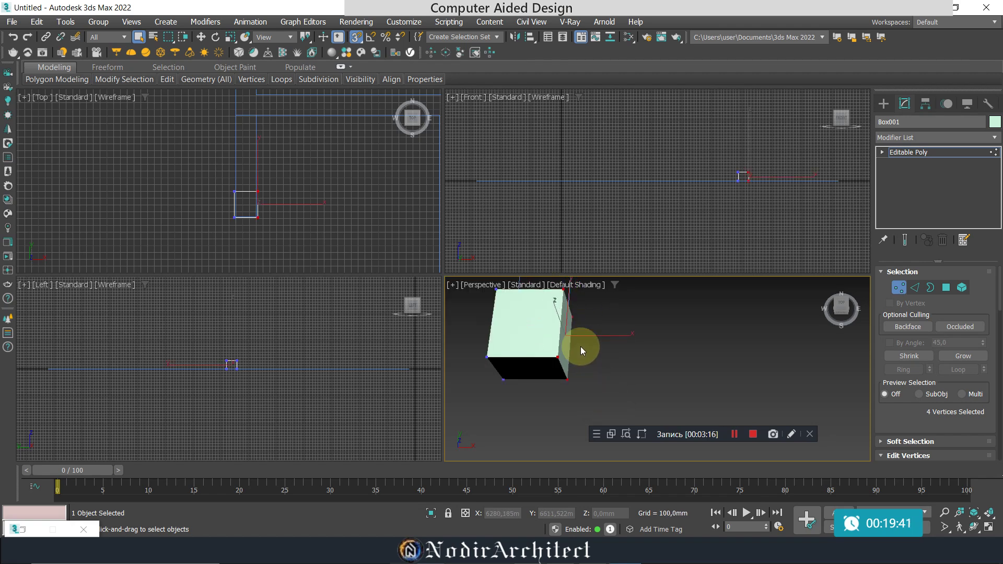
pyautogui.press('w')
pyautogui.scroll(-2, 580, 347)
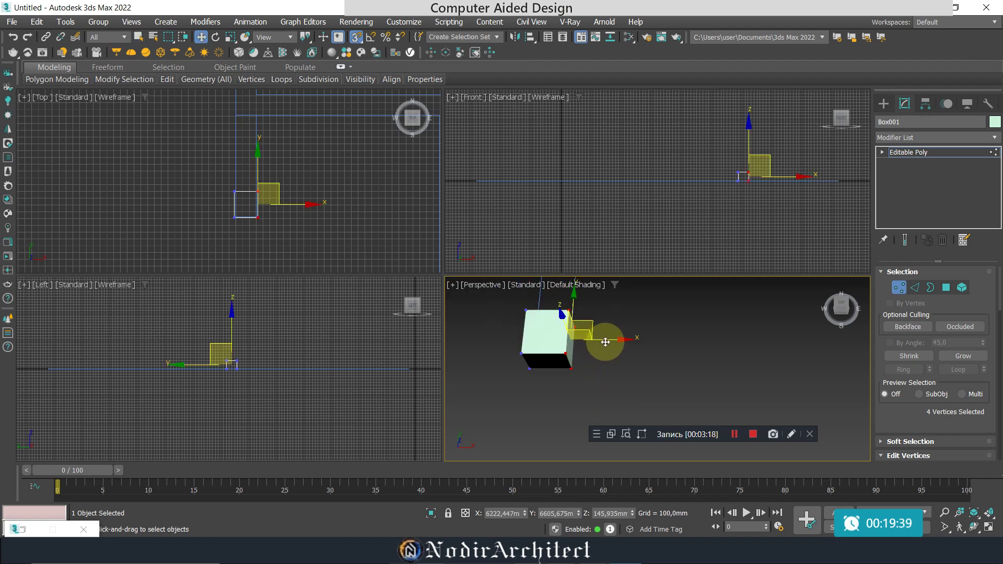
pyautogui.moveTo(606, 342); pyautogui.dragTo(560, 337)
pyautogui.moveTo(563, 338); pyautogui.dragTo(570, 339)
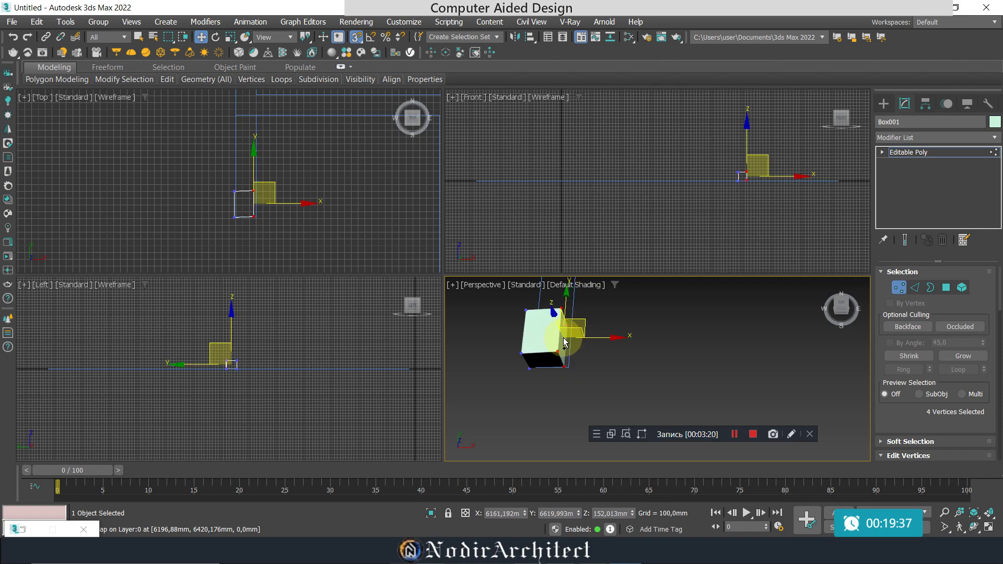
# With snapping on, snap the end vertices onto the floor plan's wall line corners
pyautogui.click(356, 37)
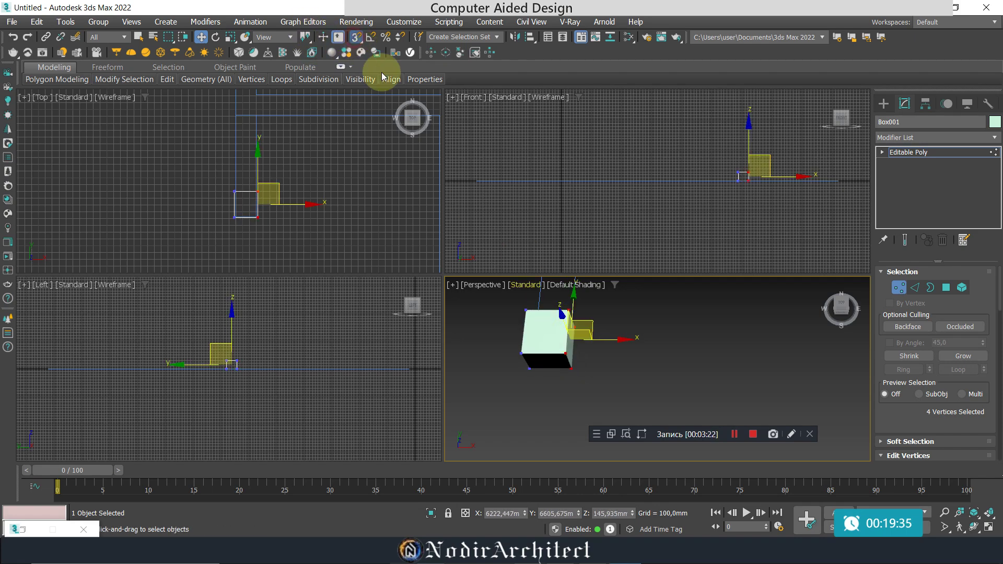
pyautogui.moveTo(571, 371)
pyautogui.mouseDown()
pyautogui.moveTo(561, 369)
pyautogui.moveTo(559, 389)
pyautogui.moveTo(551, 364)
pyautogui.moveTo(540, 381)
pyautogui.moveTo(556, 367)
pyautogui.mouseUp()
pyautogui.click(533, 398)
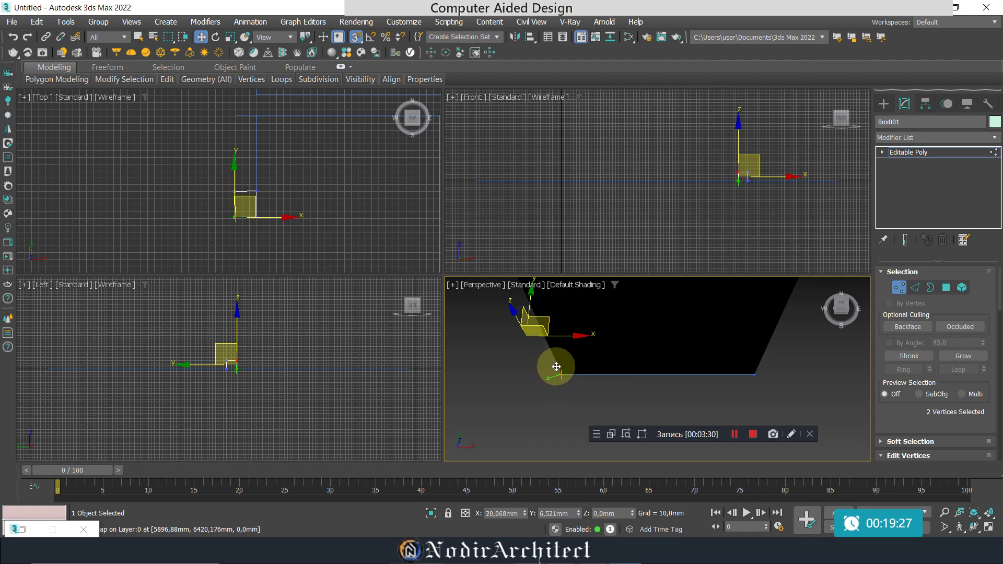
pyautogui.moveTo(556, 366)
pyautogui.mouseDown()
pyautogui.moveTo(593, 417)
pyautogui.moveTo(642, 331)
pyautogui.moveTo(618, 381)
pyautogui.mouseUp()
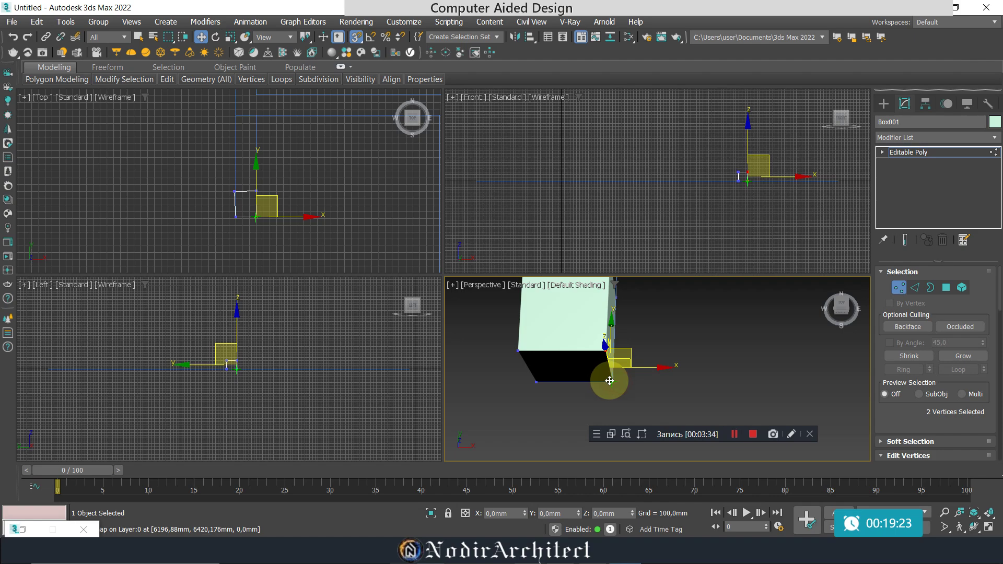
pyautogui.moveTo(522, 387)
pyautogui.mouseDown(button='middle')
pyautogui.moveTo(620, 384)
pyautogui.moveTo(559, 354)
pyautogui.moveTo(591, 410)
pyautogui.mouseUp(button='middle')
pyautogui.moveTo(563, 411)
pyautogui.mouseDown()
pyautogui.moveTo(623, 318)
pyautogui.moveTo(608, 392)
pyautogui.moveTo(483, 372)
pyautogui.mouseUp()
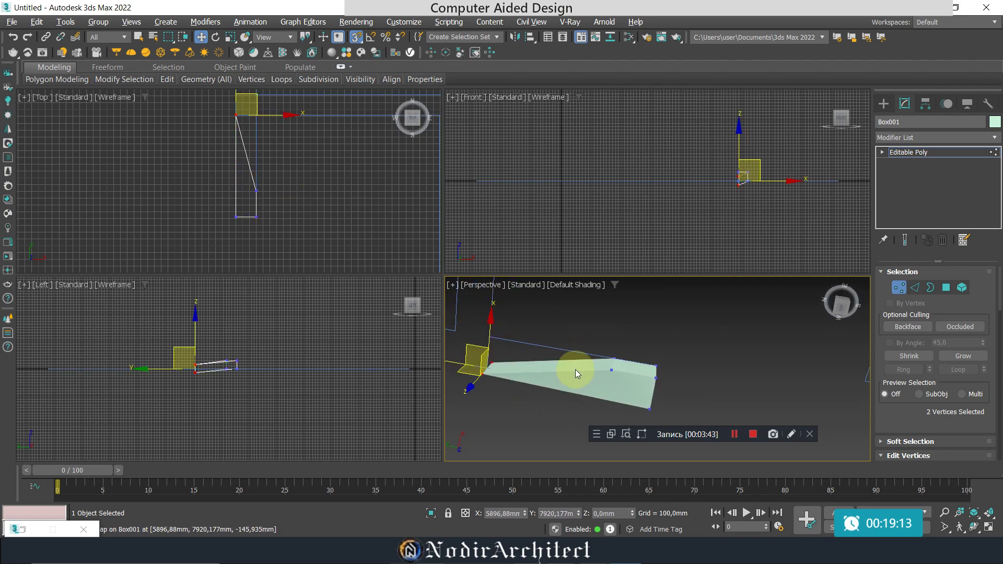
pyautogui.moveTo(619, 378); pyautogui.dragTo(494, 340)
pyautogui.moveTo(547, 336)
pyautogui.keyDown('alt'); pyautogui.mouseDown(button='middle')
pyautogui.moveTo(597, 268)
pyautogui.moveTo(546, 264)
pyautogui.mouseUp(button='middle'); pyautogui.keyUp('alt')
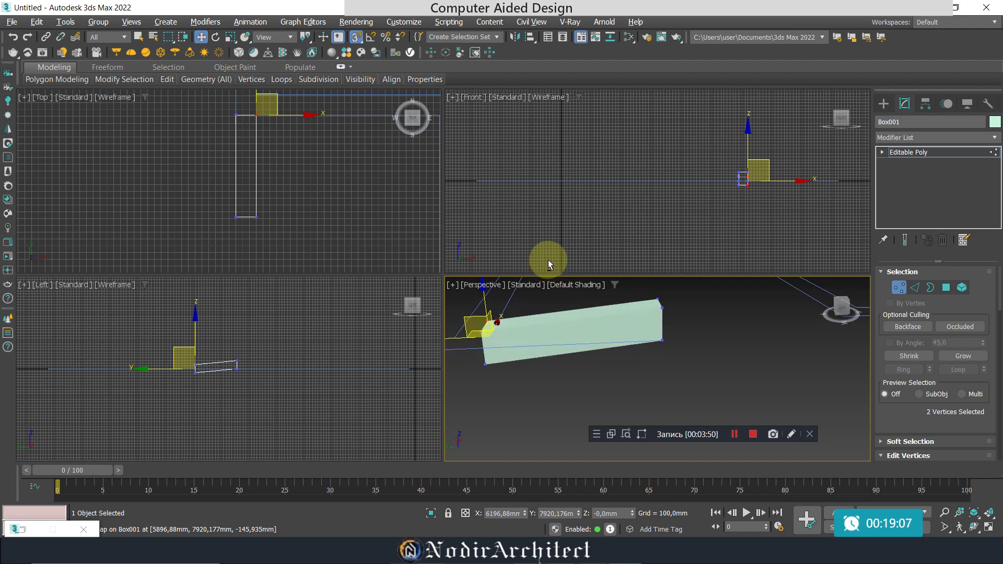
# Select the four left-end vertices and orbit around them to inspect the wall slab
pyautogui.keyDown('alt'); pyautogui.moveTo(574, 343); pyautogui.dragTo(505, 366, button='middle'); pyautogui.keyUp('alt')
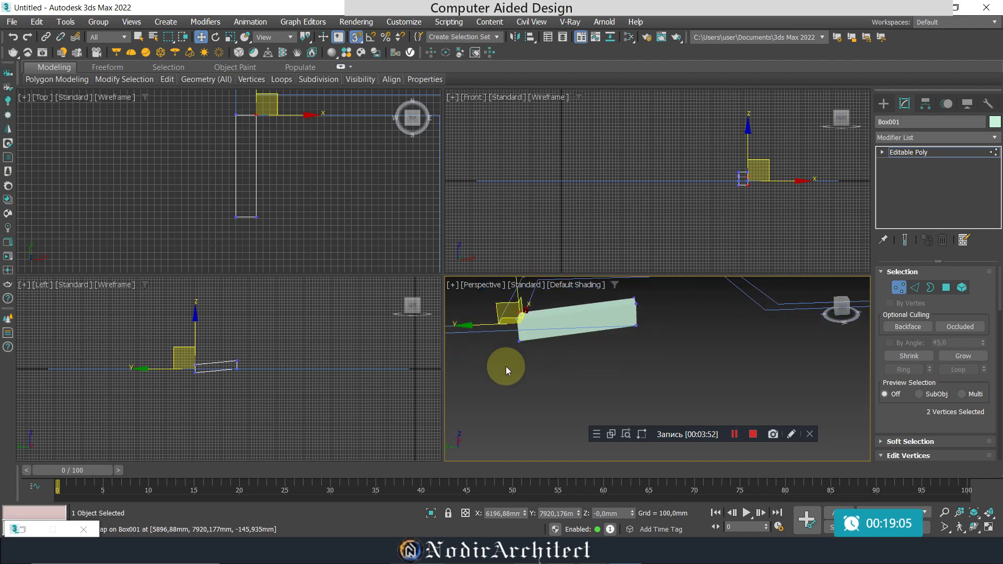
pyautogui.click(506, 366)
pyautogui.moveTo(498, 300); pyautogui.dragTo(544, 388)
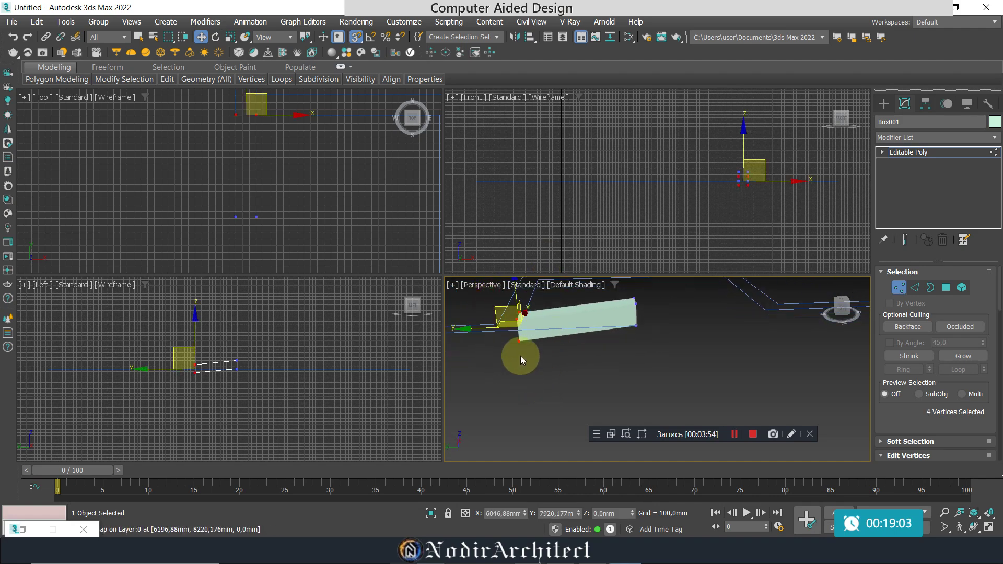
pyautogui.keyDown('alt'); pyautogui.moveTo(519, 351); pyautogui.dragTo(515, 327, button='middle'); pyautogui.keyUp('alt')
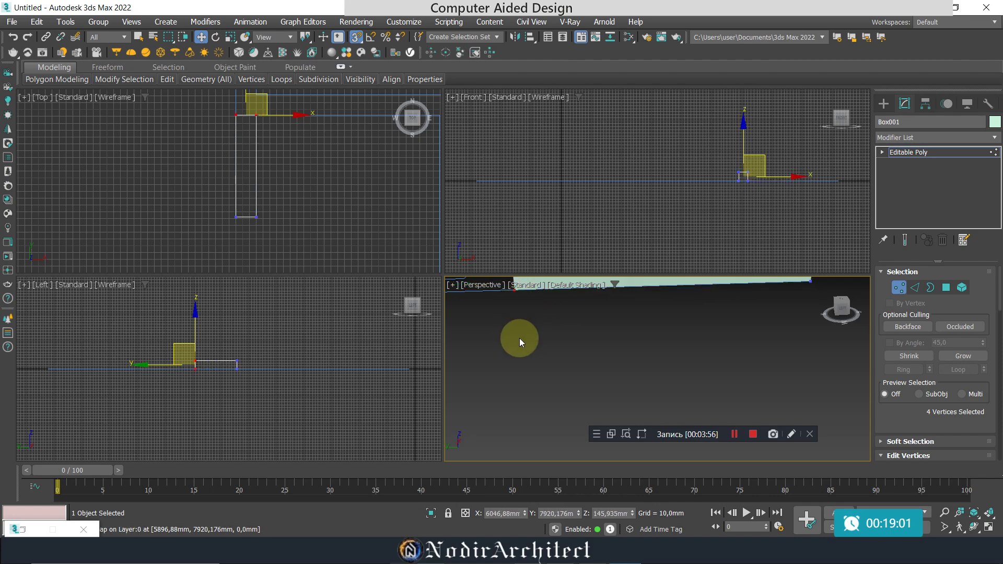
pyautogui.scroll(-3, 519, 337)
pyautogui.scroll(-3, 524, 341)
pyautogui.moveTo(568, 337)
pyautogui.keyDown('alt'); pyautogui.mouseDown(button='middle')
pyautogui.moveTo(553, 325)
pyautogui.moveTo(523, 356)
pyautogui.moveTo(516, 385)
pyautogui.moveTo(580, 359)
pyautogui.moveTo(554, 353)
pyautogui.moveTo(582, 353)
pyautogui.mouseUp(button='middle'); pyautogui.keyUp('alt')
# Select the box's end polygon in Polygon mode, try moving it, and undo the move
pyautogui.scroll(3, 538, 333)
pyautogui.scroll(3, 538, 333)
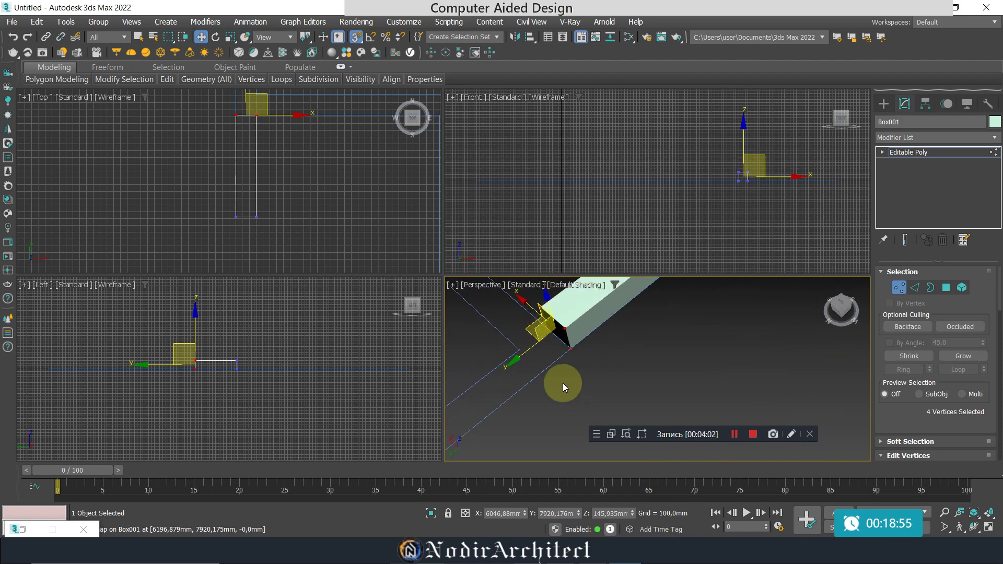
pyautogui.click(935, 292)
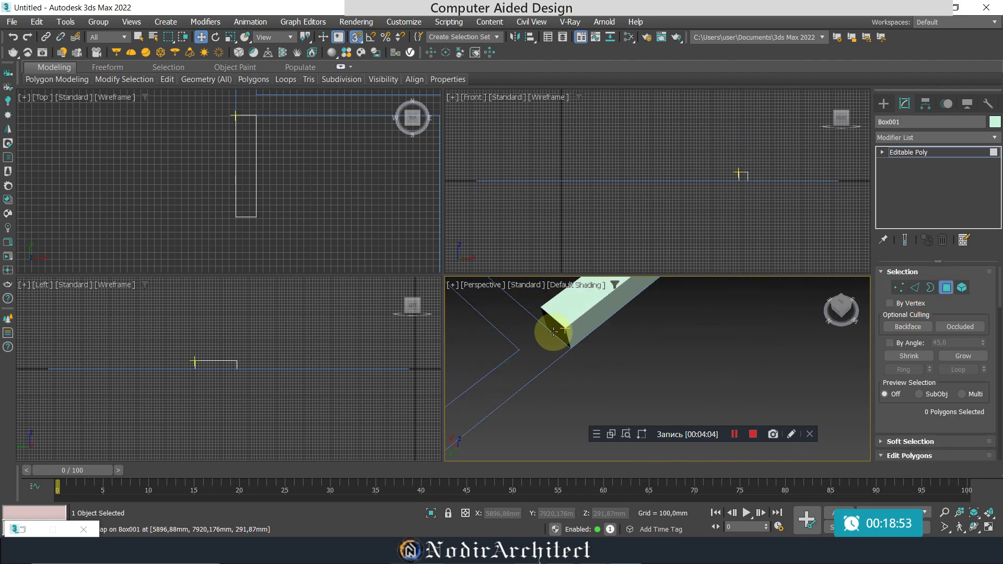
pyautogui.click(553, 343)
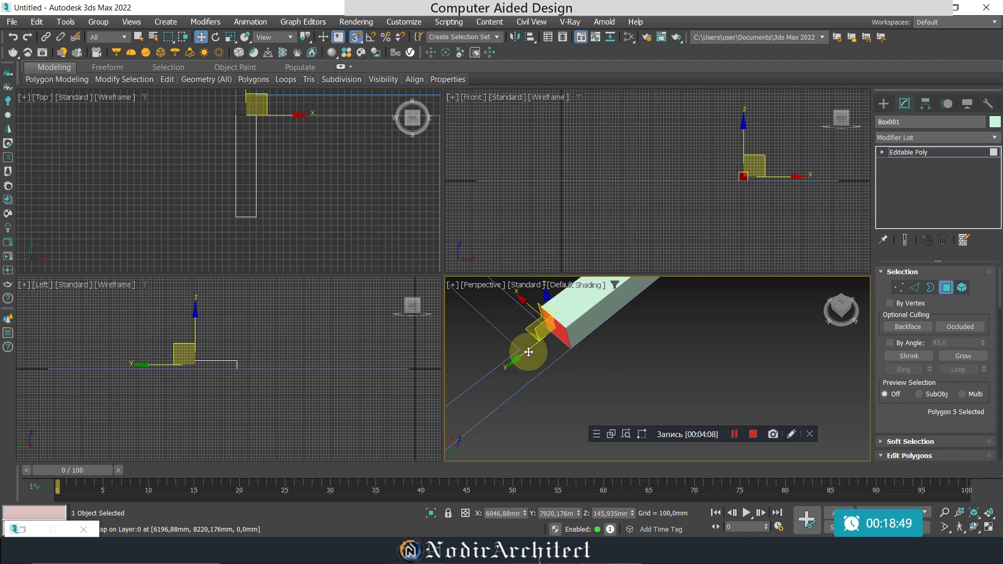
pyautogui.moveTo(529, 352); pyautogui.dragTo(520, 347)
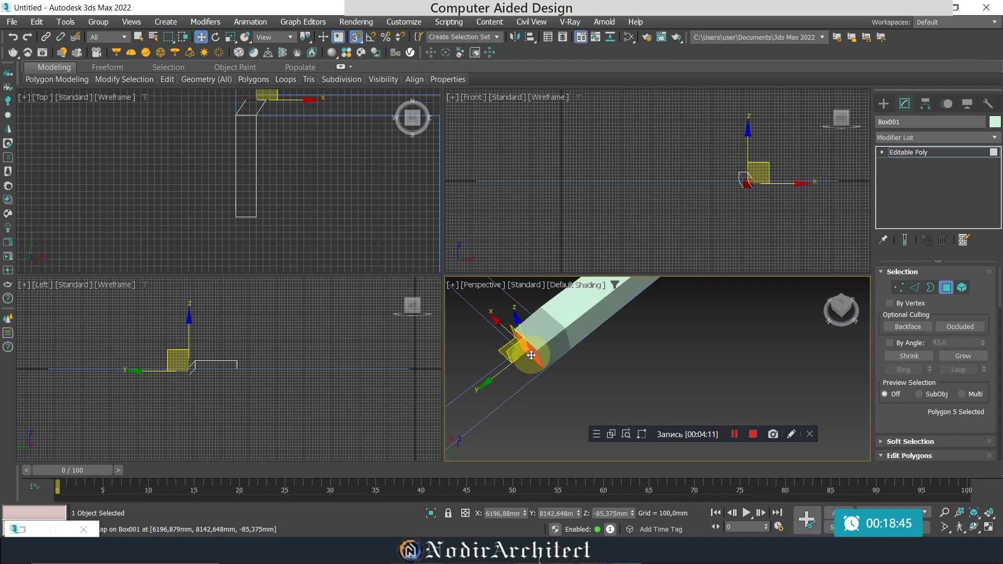
pyautogui.keyDown('alt'); pyautogui.moveTo(510, 380); pyautogui.dragTo(598, 366, button='middle'); pyautogui.keyUp('alt')
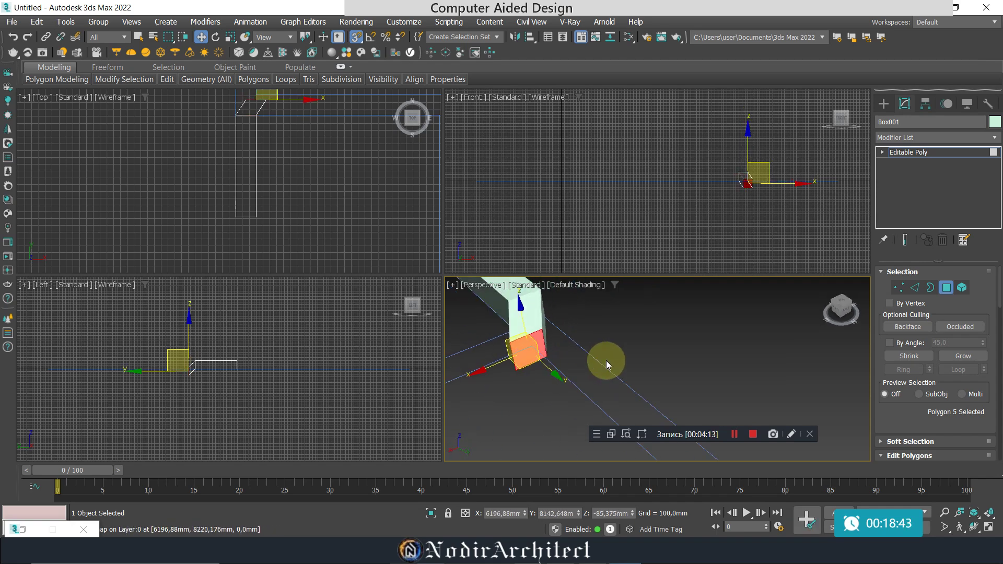
pyautogui.hotkey('ctrl', 'z')
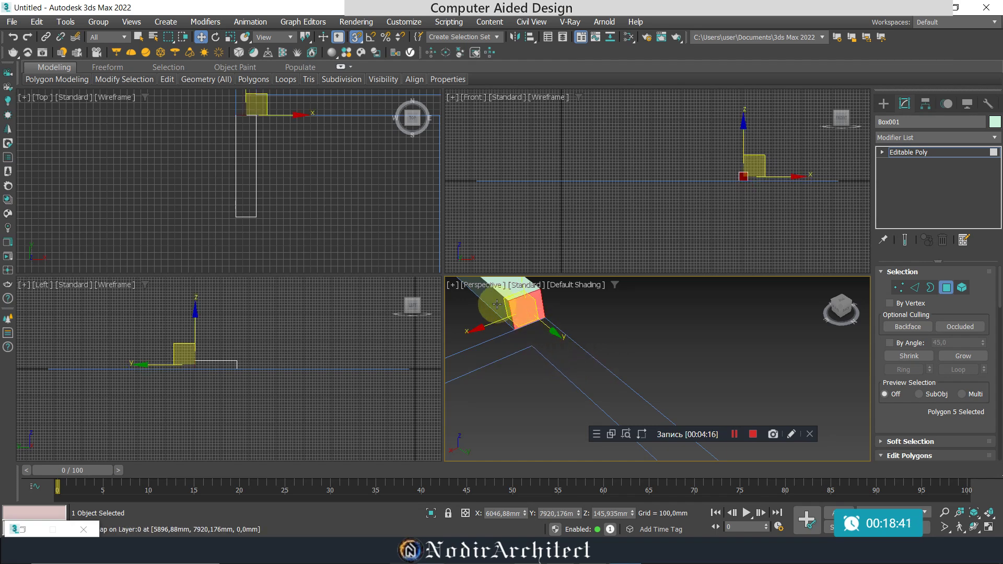
# Re-enable 3D Snap and try moving the end face with snapping, then cancel
pyautogui.click(356, 38)
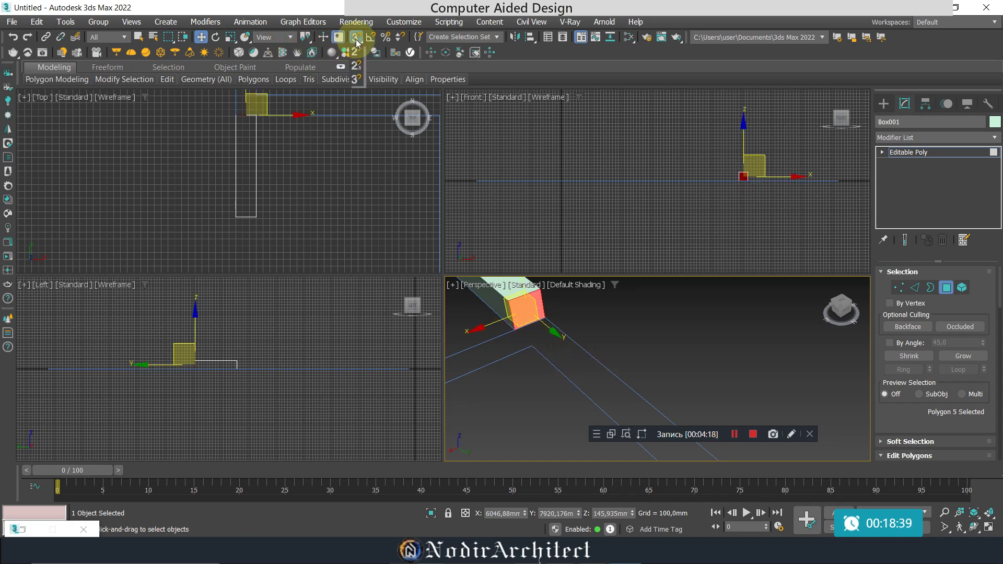
pyautogui.click(357, 43)
pyautogui.moveTo(515, 327)
pyautogui.mouseDown()
pyautogui.moveTo(528, 340)
pyautogui.moveTo(528, 315)
pyautogui.mouseUp()
pyautogui.rightClick(528, 315)
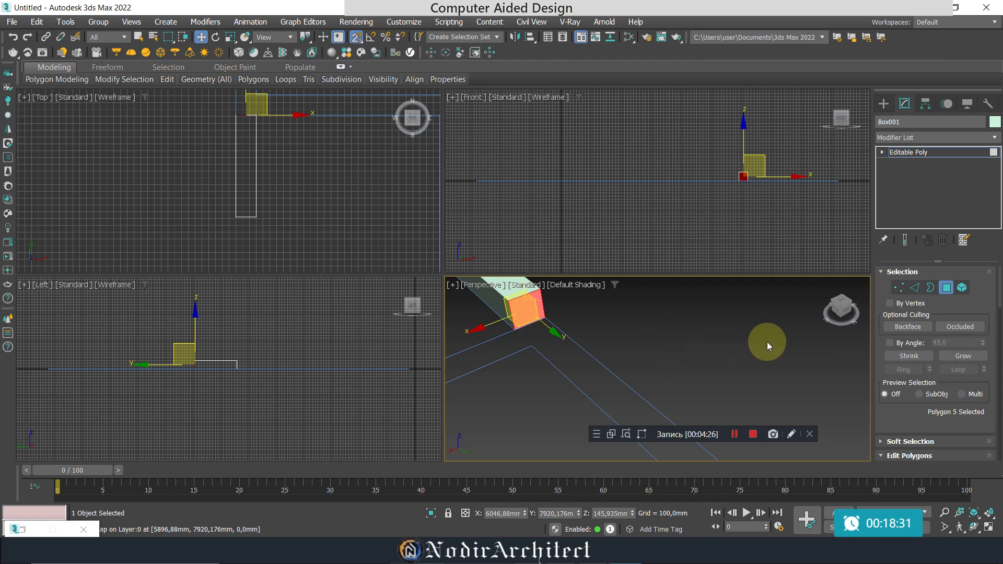
# Search the modifier list for 'e', then close it without adding a modifier
pyautogui.click(911, 138)
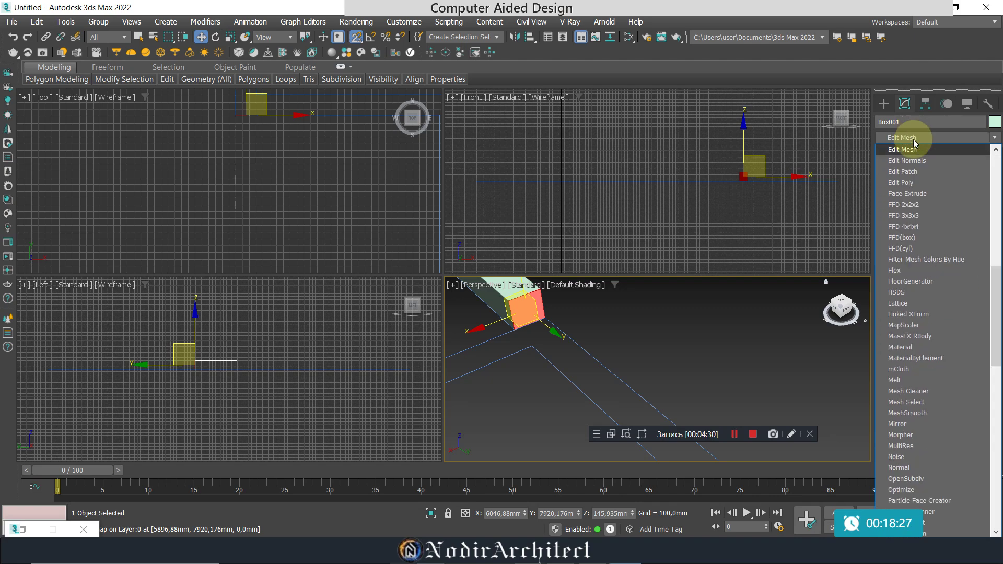
pyautogui.write('e')
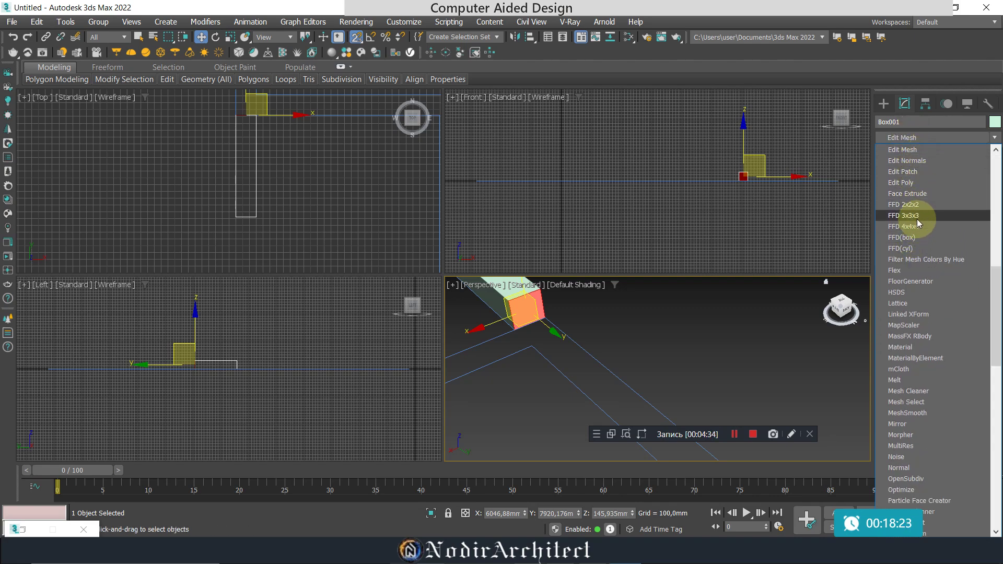
pyautogui.click(914, 138)
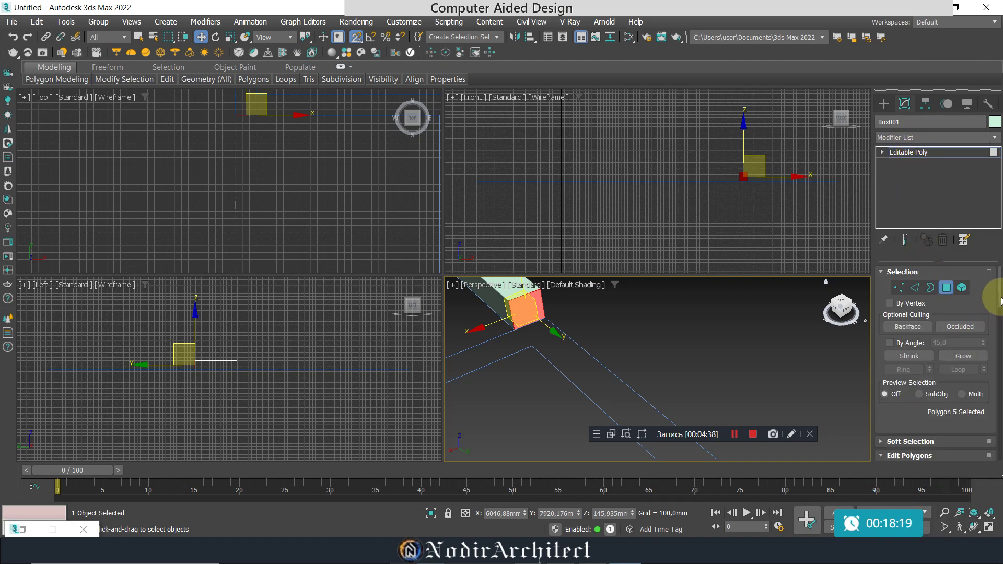
pyautogui.scroll(-3, 1001, 301)
pyautogui.scroll(-2, 1000, 301)
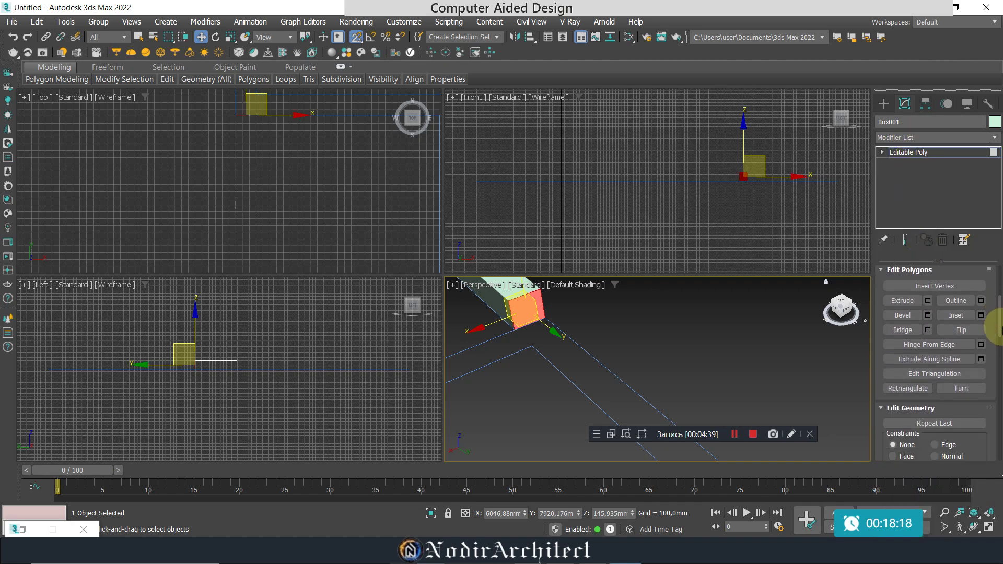
# Extrude the end face 346,058mm via Extrude Settings and maximize the Perspective viewport
pyautogui.click(928, 301)
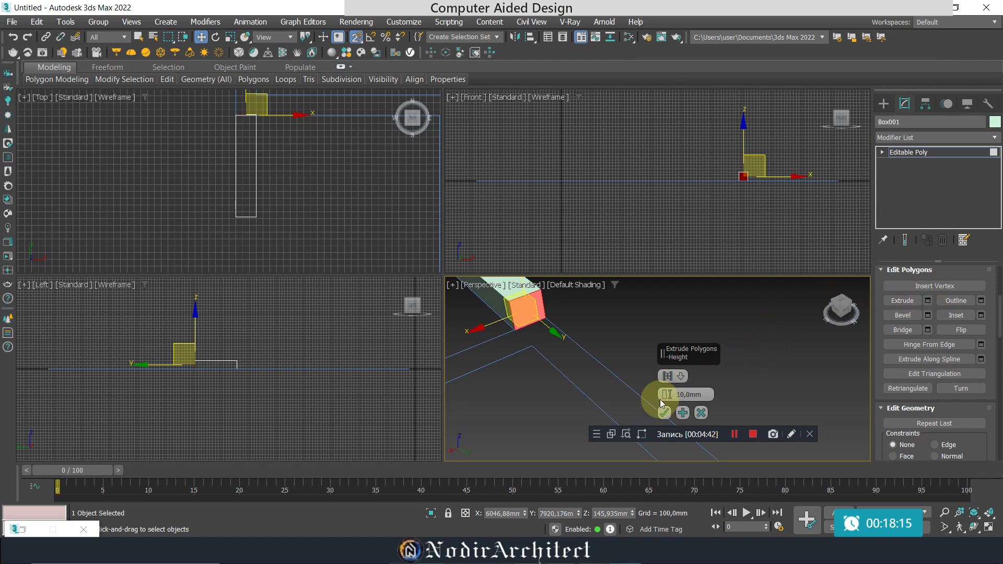
pyautogui.moveTo(666, 399); pyautogui.dragTo(677, 420)
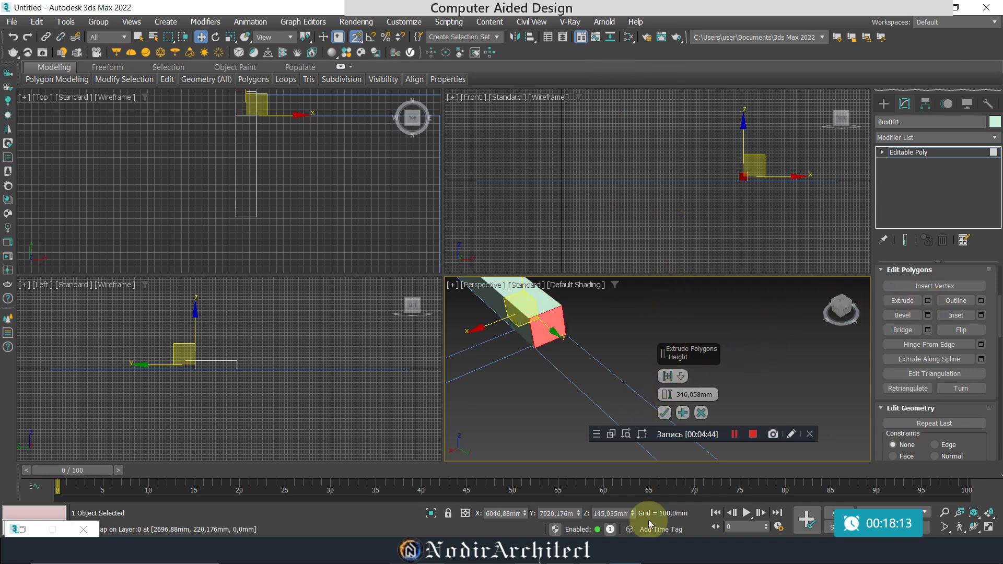
pyautogui.click(662, 412)
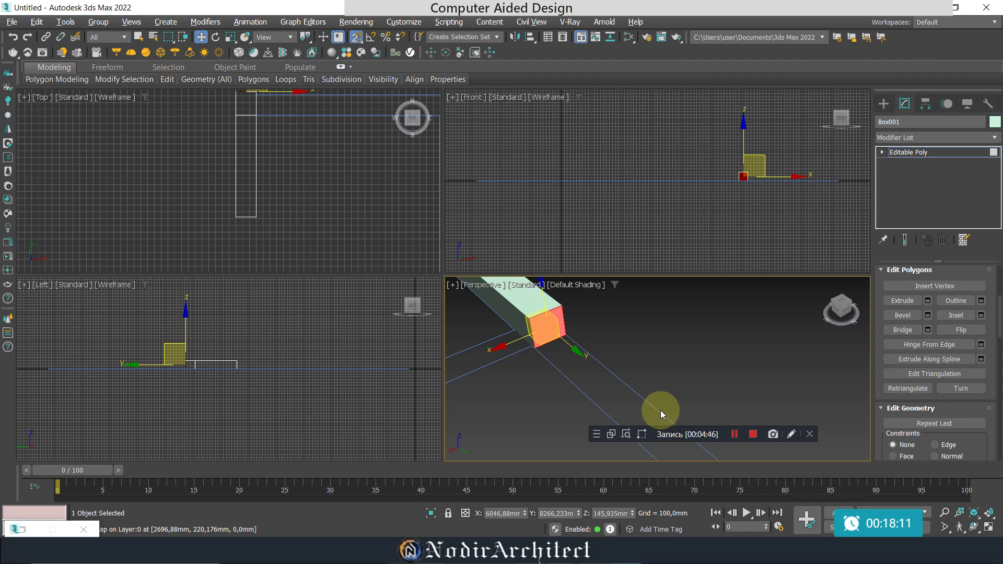
pyautogui.hotkey('alt', 'w')
pyautogui.scroll(-3, 653, 412)
pyautogui.scroll(2, 473, 311)
# Turn on Edged Faces and snap the box's end vertices onto the wall line's end corner
pyautogui.scroll(2, 469, 320)
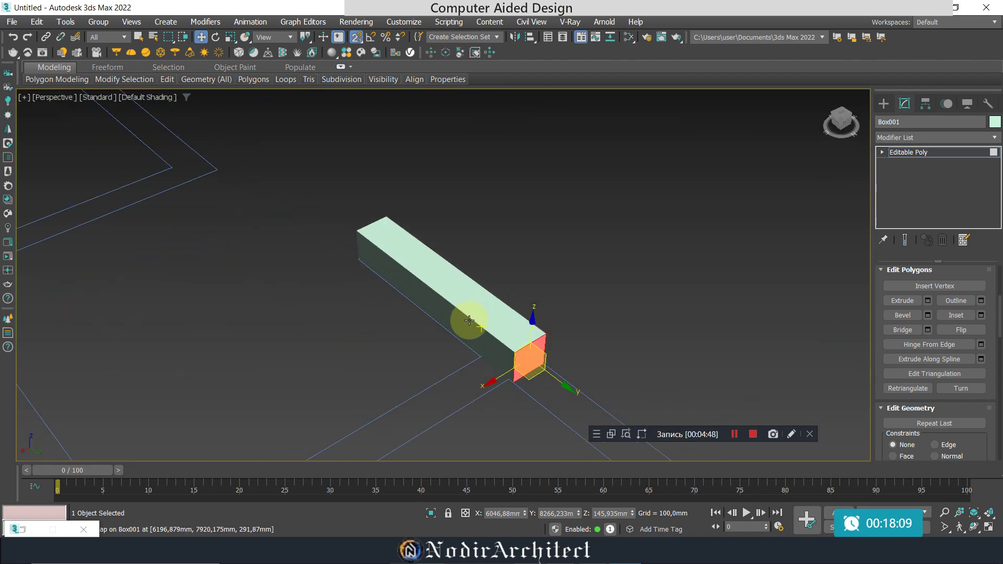
pyautogui.press('F4')
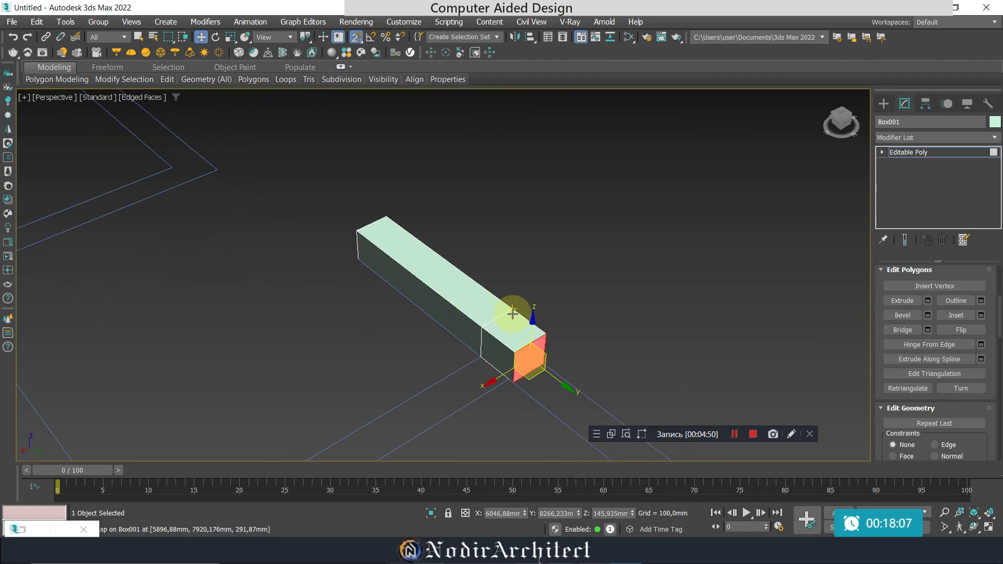
pyautogui.scroll(4, 523, 381)
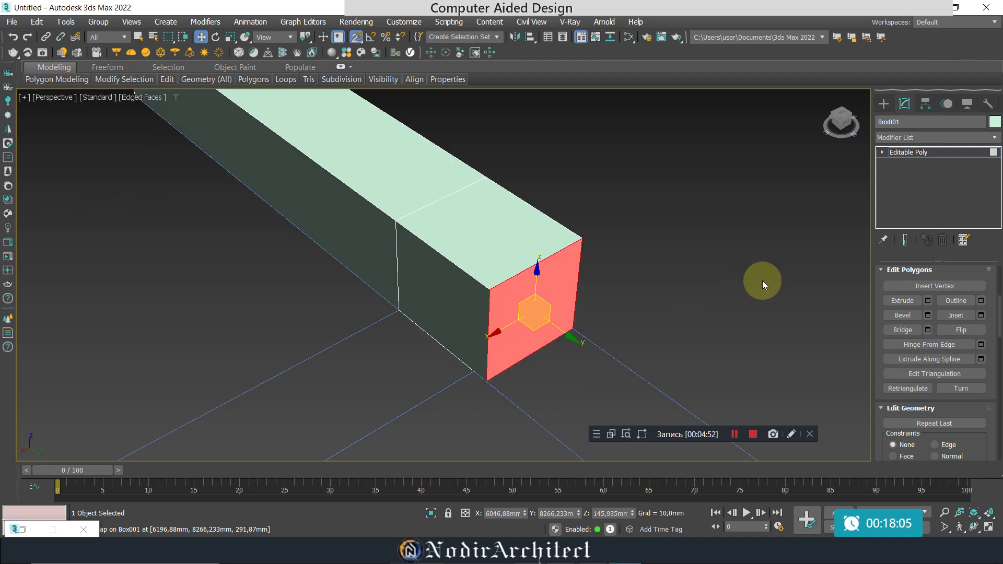
pyautogui.press('1')
pyautogui.moveTo(729, 283)
pyautogui.keyDown('alt'); pyautogui.mouseDown(button='middle')
pyautogui.moveTo(747, 310)
pyautogui.moveTo(784, 324)
pyautogui.moveTo(602, 186)
pyautogui.mouseUp(button='middle'); pyautogui.keyUp('alt')
pyautogui.moveTo(640, 412); pyautogui.dragTo(642, 413)
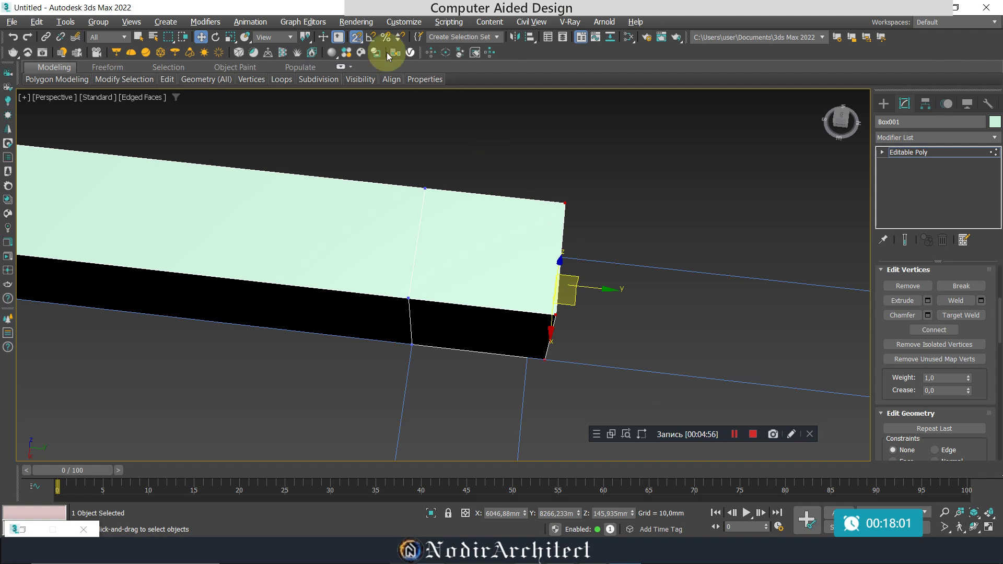
pyautogui.moveTo(354, 42); pyautogui.dragTo(355, 80)
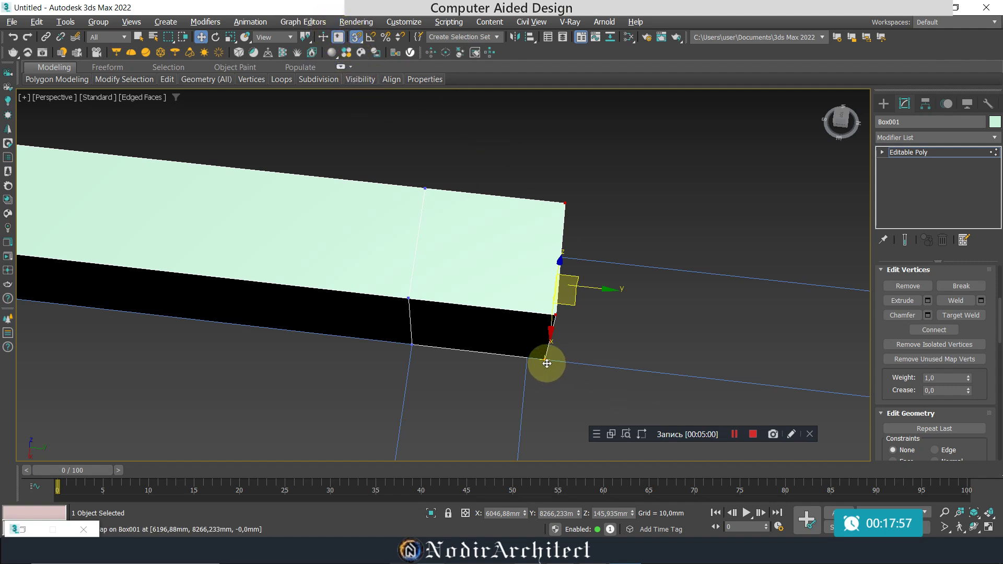
pyautogui.moveTo(604, 289); pyautogui.dragTo(549, 359)
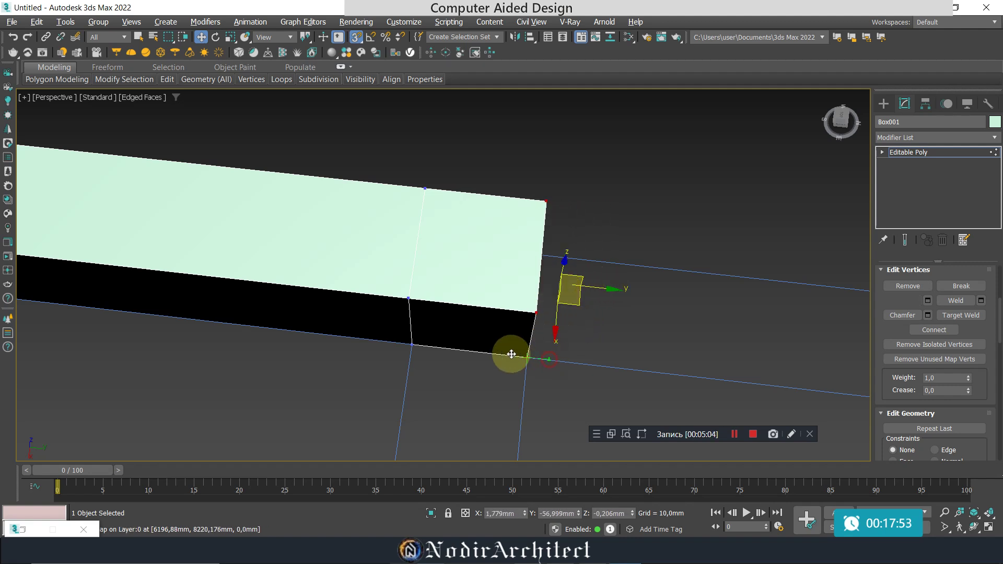
pyautogui.moveTo(549, 359); pyautogui.dragTo(533, 359)
pyautogui.scroll(-3, 481, 328)
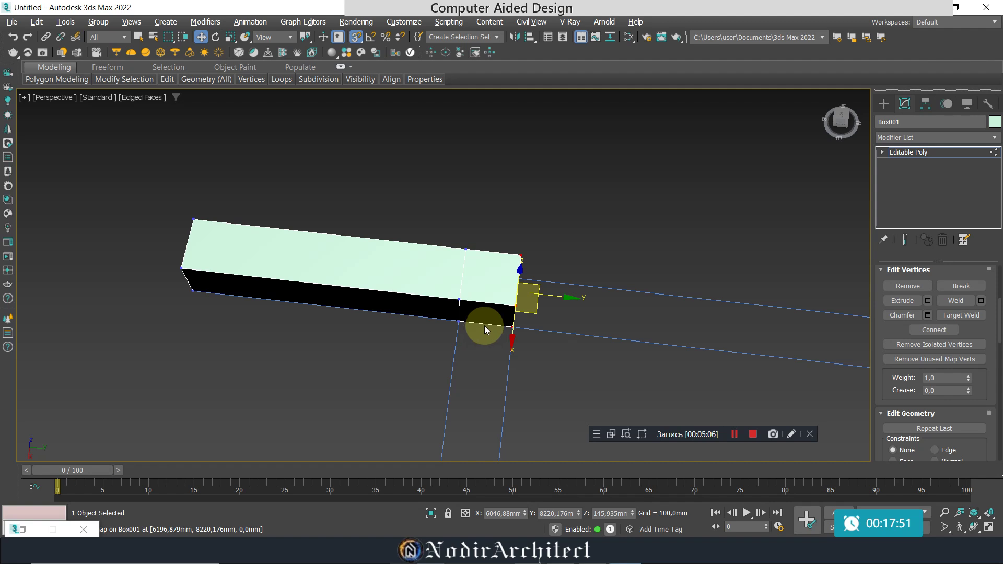
# Select the end face at Polygon level, try pulling out an L-shaped leg, and cancel
pyautogui.press('2')
pyautogui.click(489, 316)
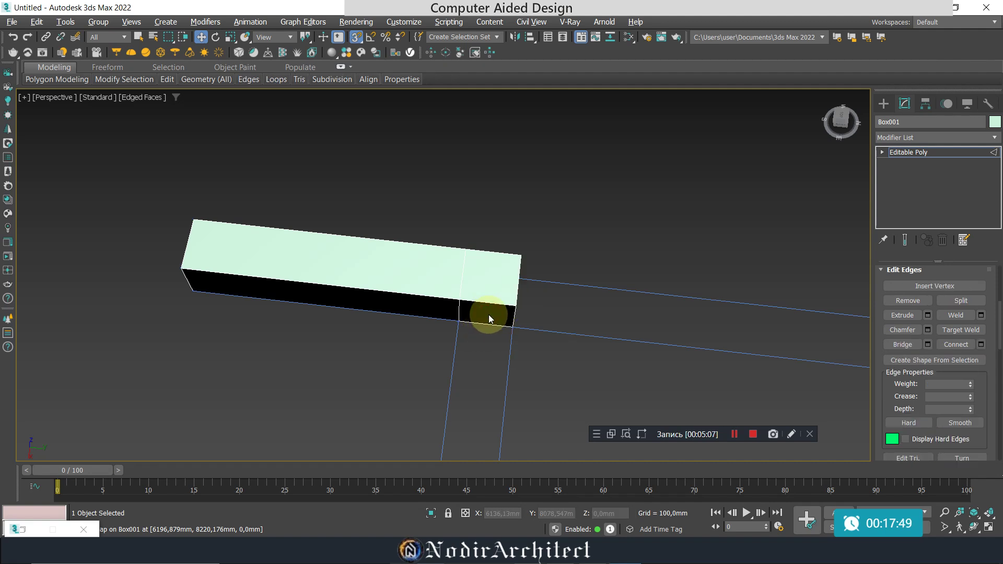
pyautogui.press('3')
pyautogui.keyDown('alt'); pyautogui.moveTo(493, 336); pyautogui.dragTo(515, 307, button='middle'); pyautogui.keyUp('alt')
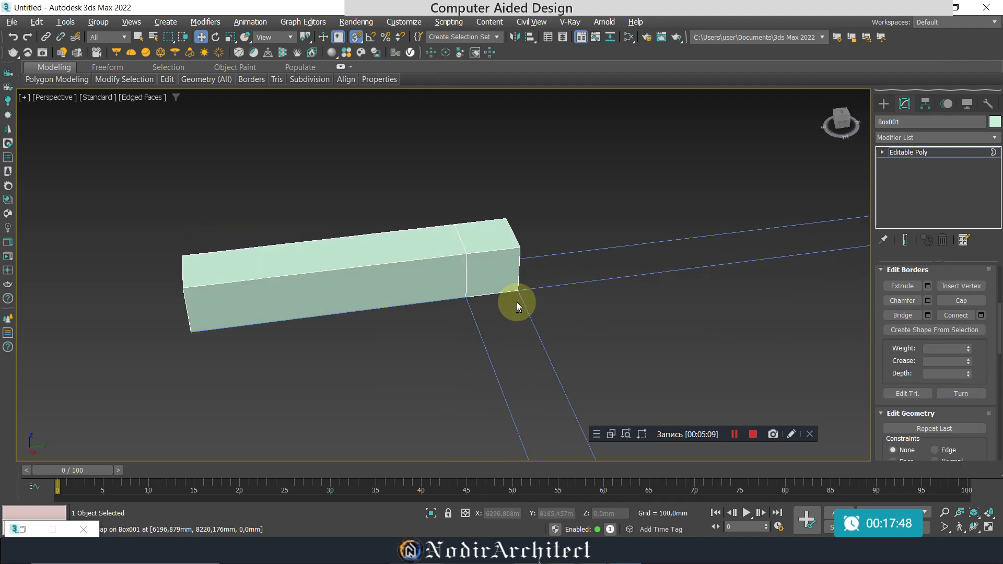
pyautogui.press('4')
pyautogui.click(481, 261)
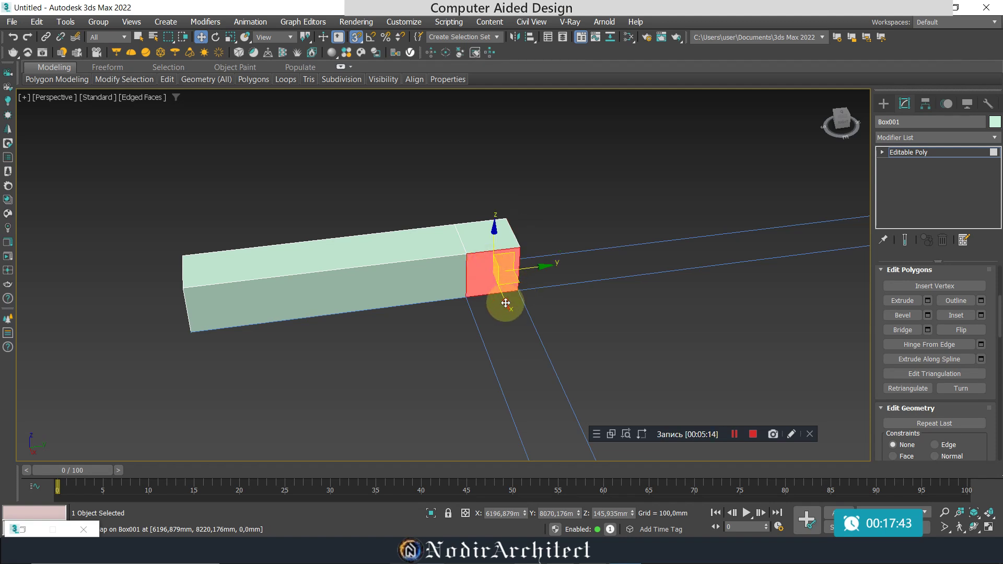
pyautogui.moveTo(505, 302)
pyautogui.mouseDown()
pyautogui.moveTo(533, 389)
pyautogui.moveTo(531, 373)
pyautogui.mouseUp()
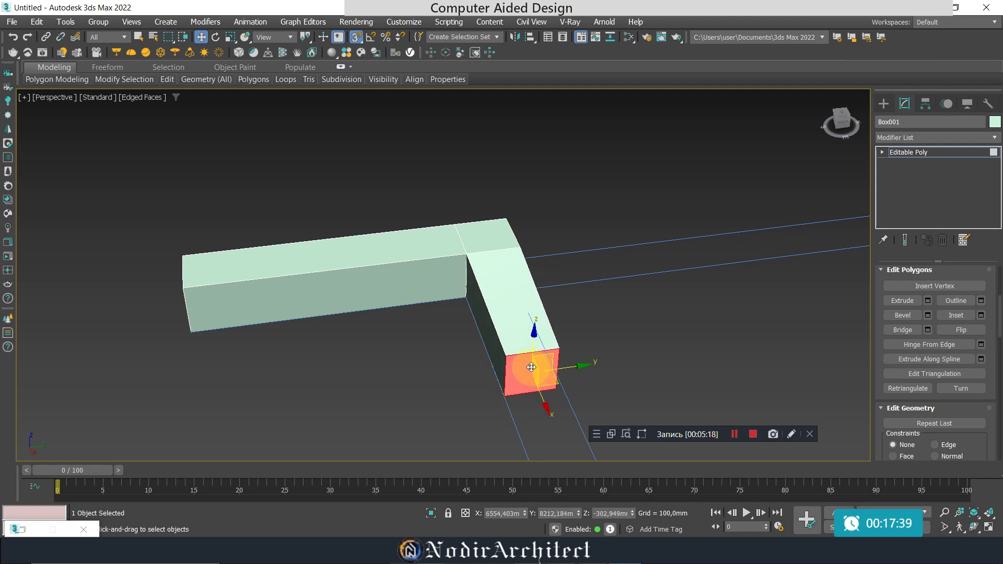
pyautogui.rightClick(531, 367)
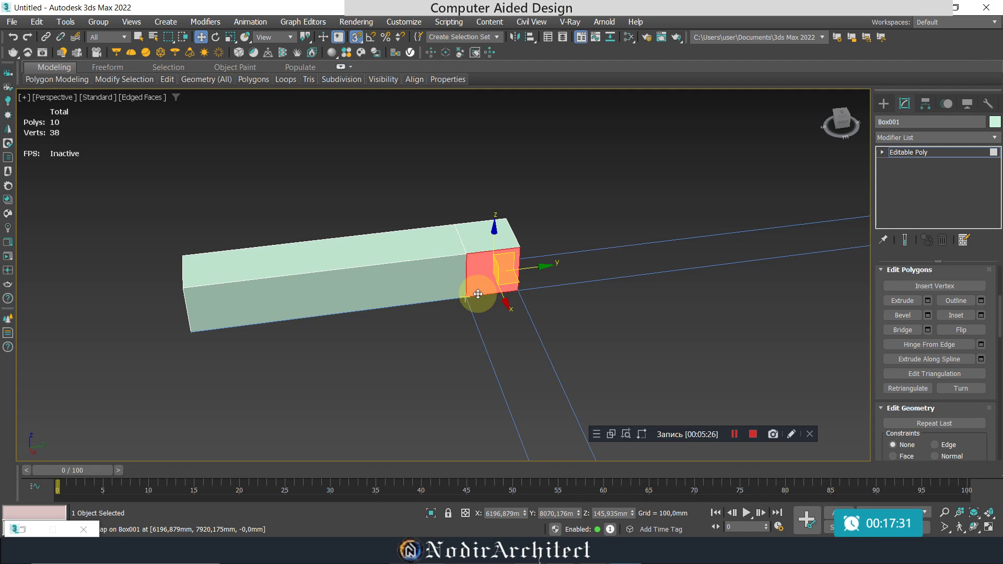
# Close the Corona render error and frame buffer, switch to Wireframe and Element level
pyautogui.hotkey('shift', 'q')
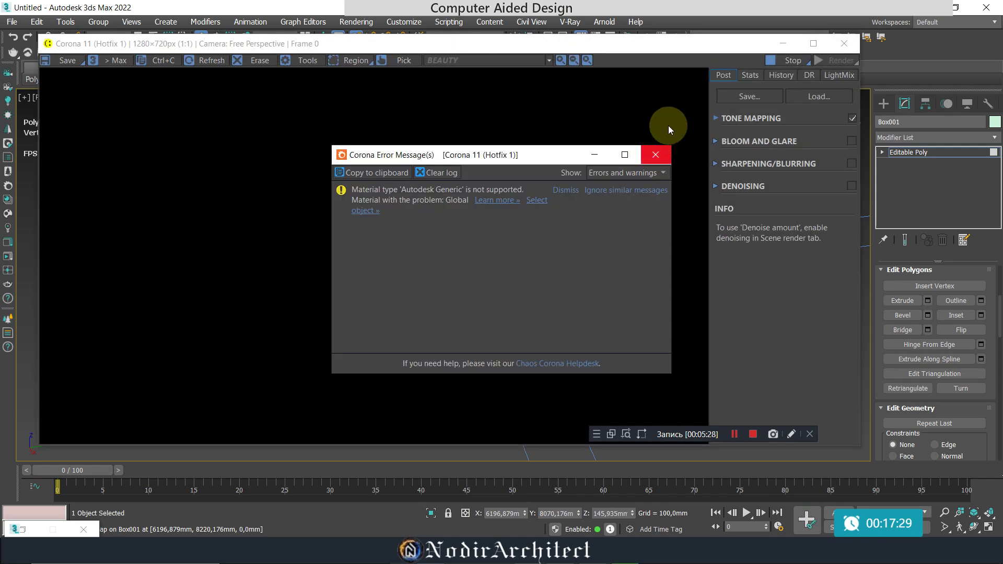
pyautogui.click(654, 156)
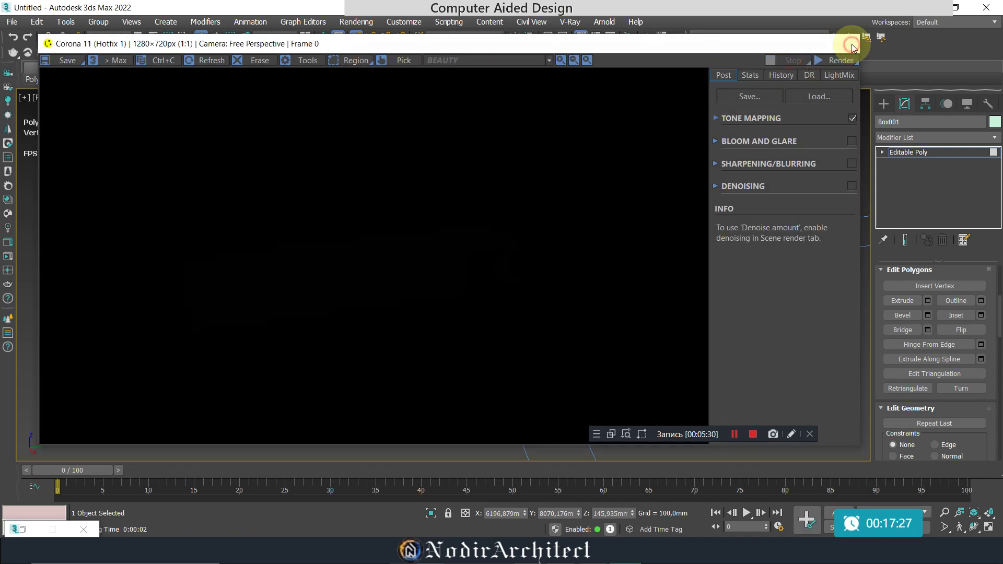
pyautogui.click(843, 43)
pyautogui.press('F4')
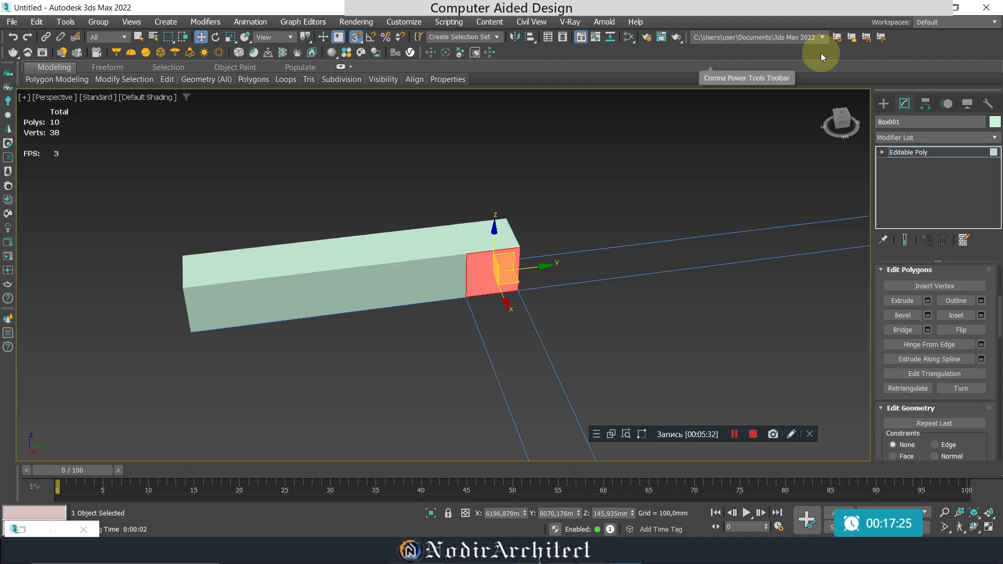
pyautogui.press('F3')
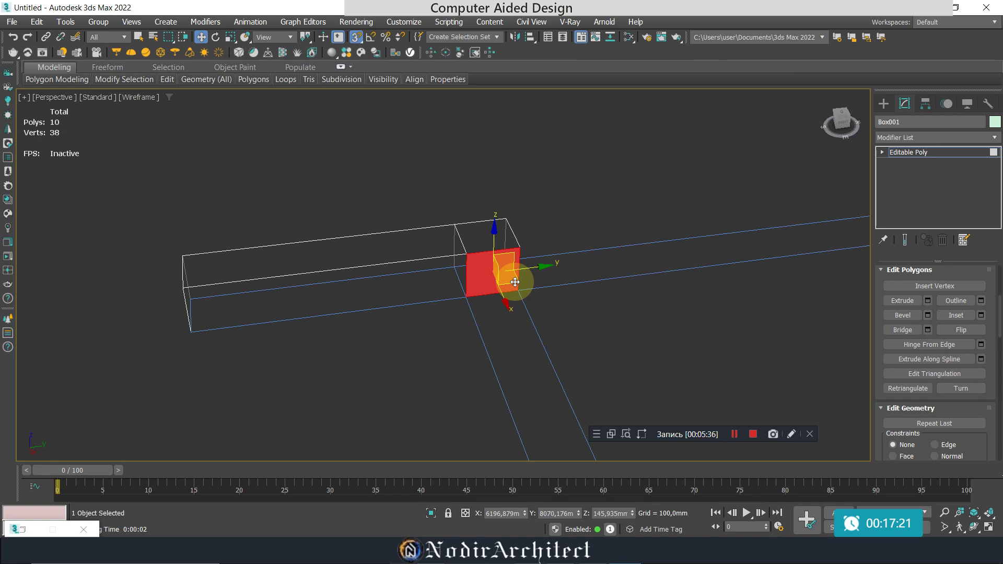
pyautogui.press('5')
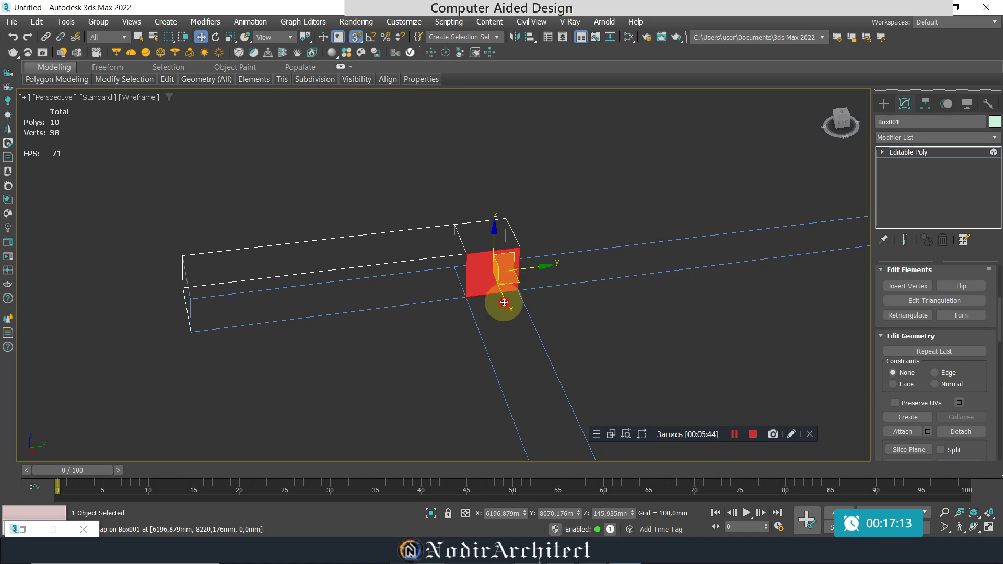
# Select Box001's end-cap polygon and Shift+drag it along Y into a new wall segment
pyautogui.moveTo(503, 302); pyautogui.dragTo(507, 308)
pyautogui.rightClick(508, 307)
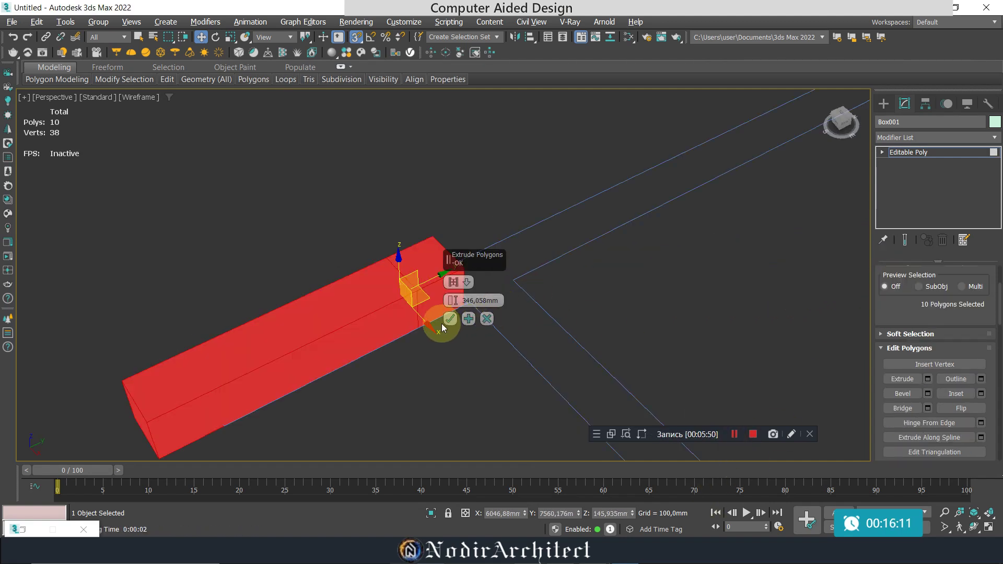
pyautogui.click(447, 325)
pyautogui.moveTo(547, 283)
pyautogui.keyDown('alt'); pyautogui.mouseDown(button='middle')
pyautogui.moveTo(481, 278)
pyautogui.moveTo(428, 247)
pyautogui.mouseUp(button='middle'); pyautogui.keyUp('alt')
pyautogui.click(437, 306)
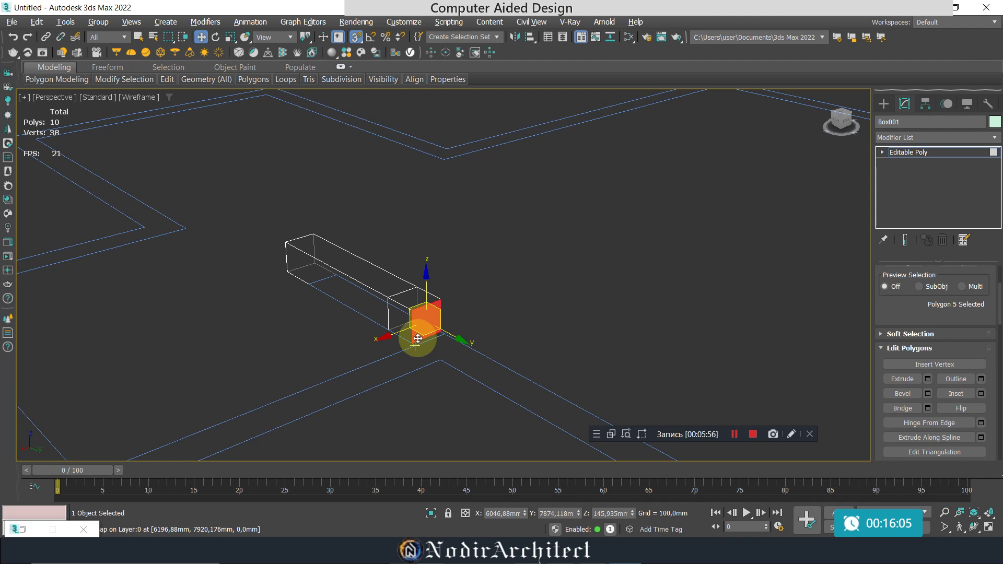
pyautogui.scroll(2, 418, 339)
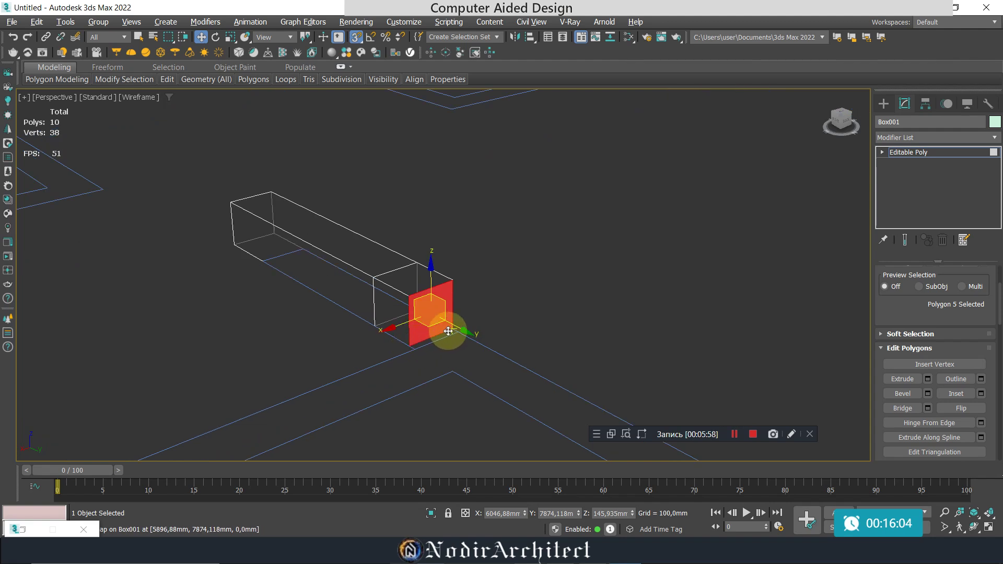
pyautogui.keyDown('shift'); pyautogui.moveTo(457, 328); pyautogui.dragTo(516, 354); pyautogui.keyUp('shift')
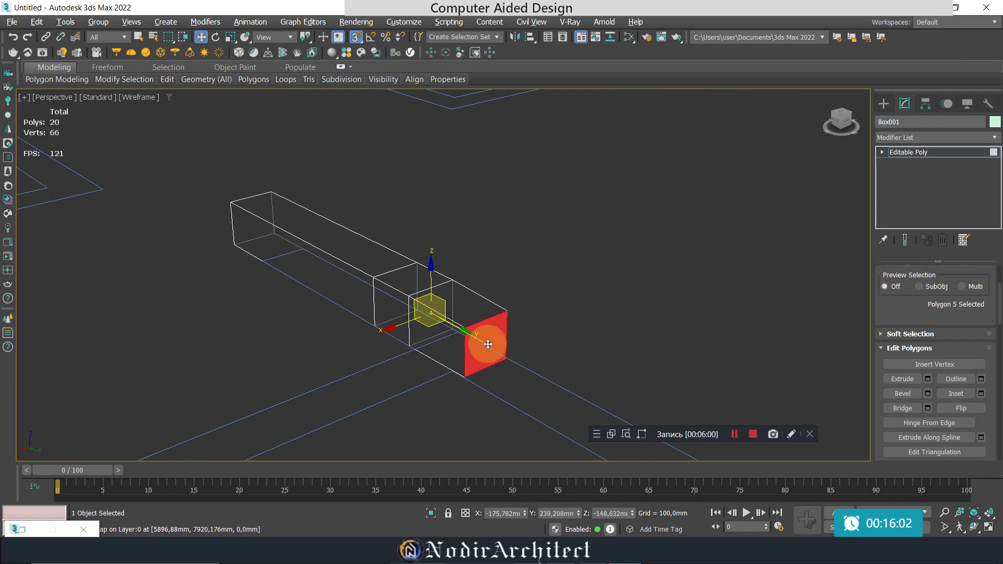